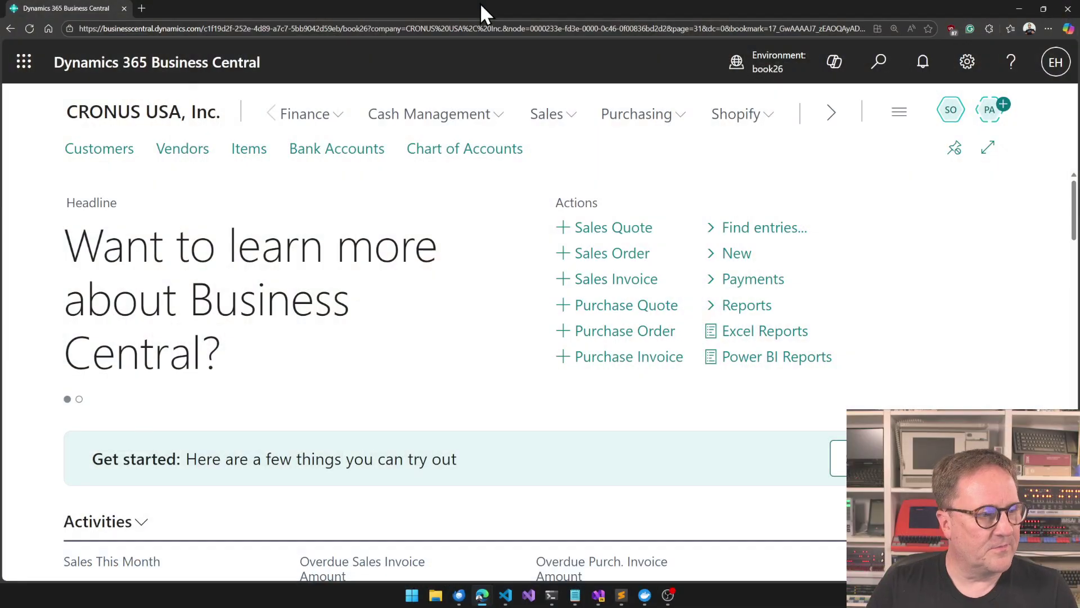
# From the Sales Orders list, open order S-ORD101002 for Adatum Corporation, dismissing both teaching tips
pyautogui.click(544, 116)
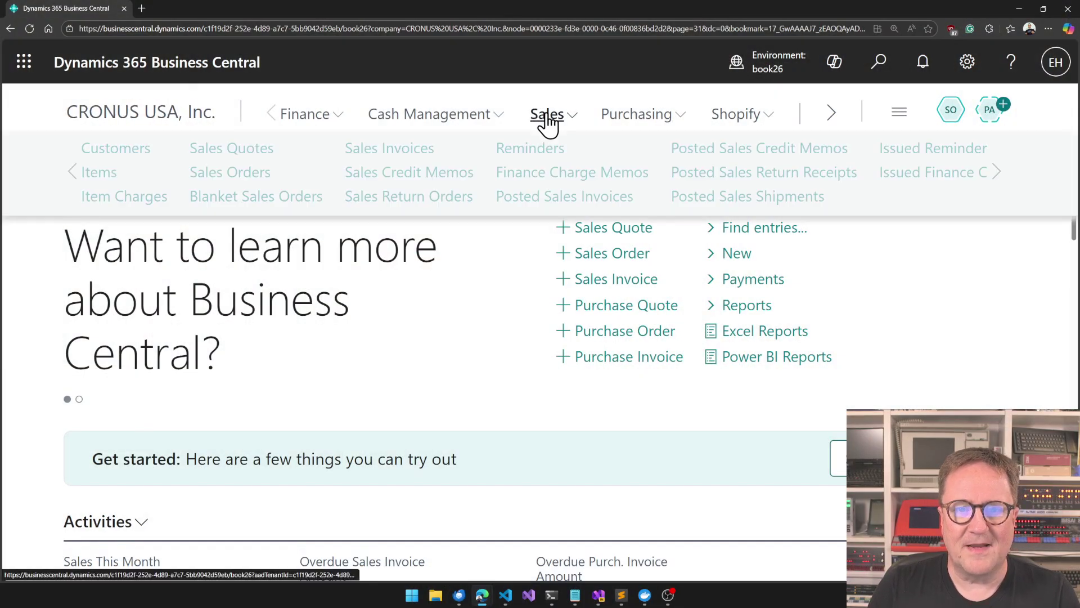
pyautogui.click(206, 179)
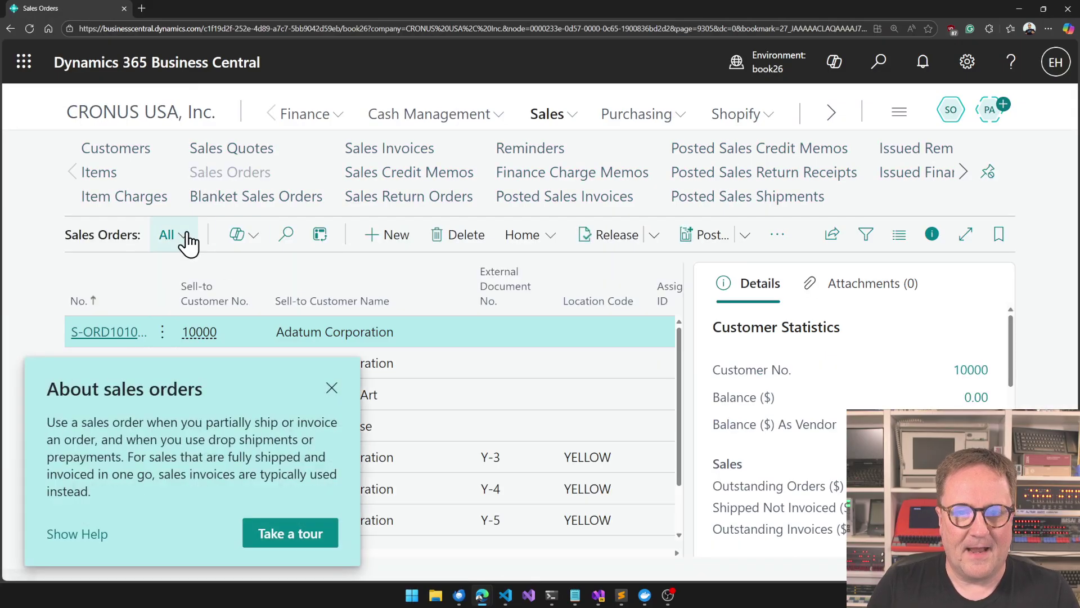
pyautogui.click(331, 388)
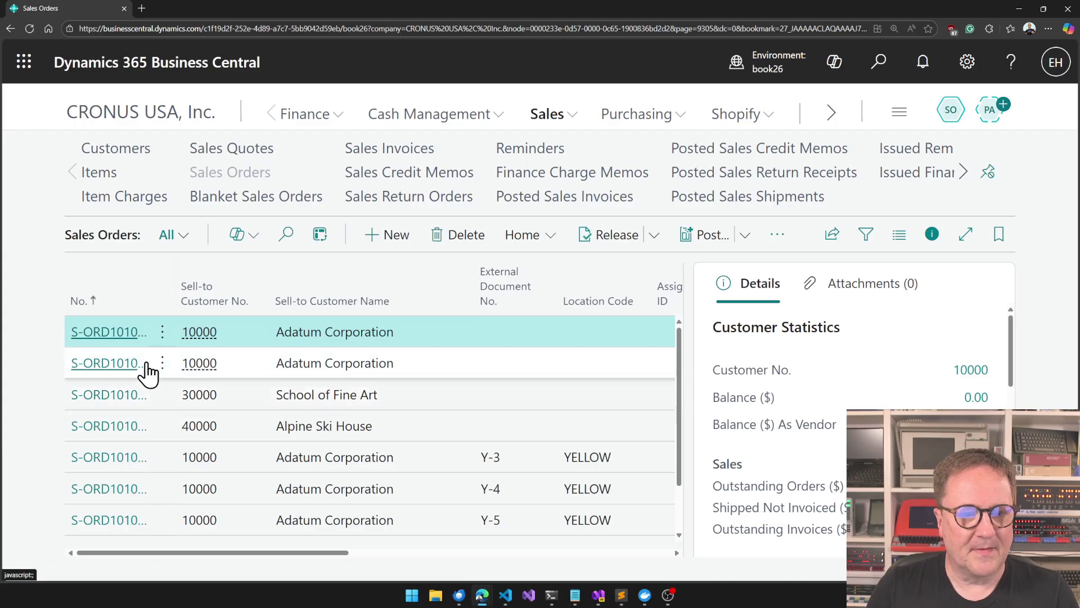
pyautogui.click(103, 373)
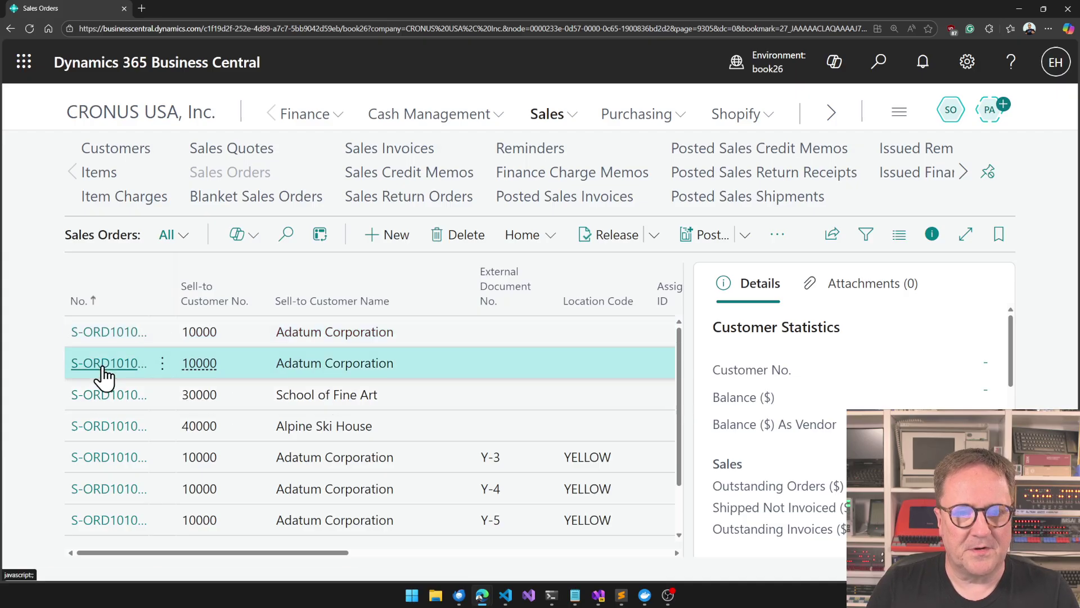
pyautogui.click(101, 366)
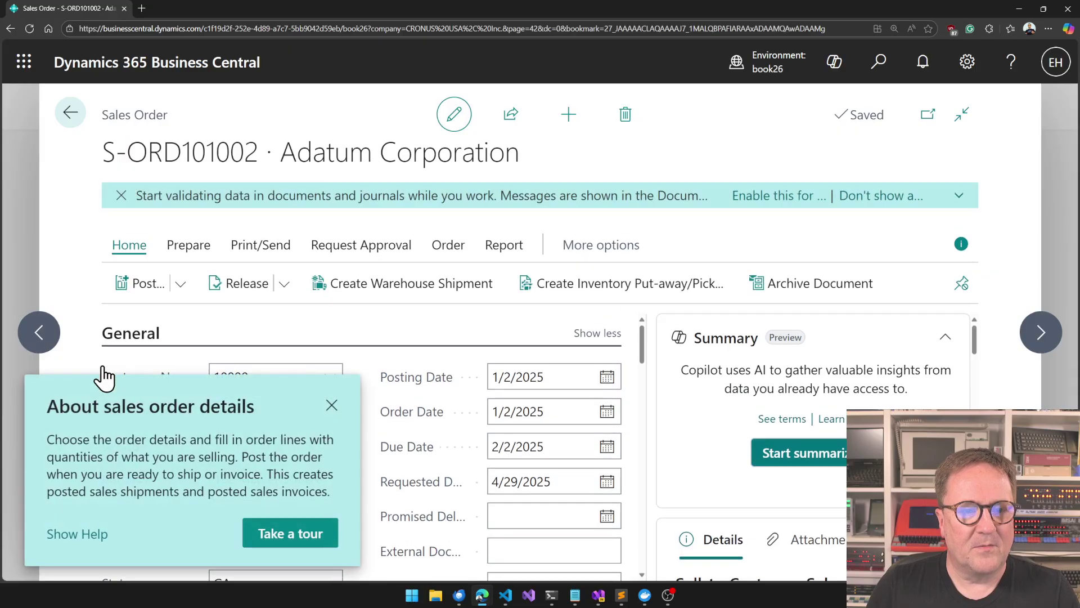
pyautogui.click(332, 406)
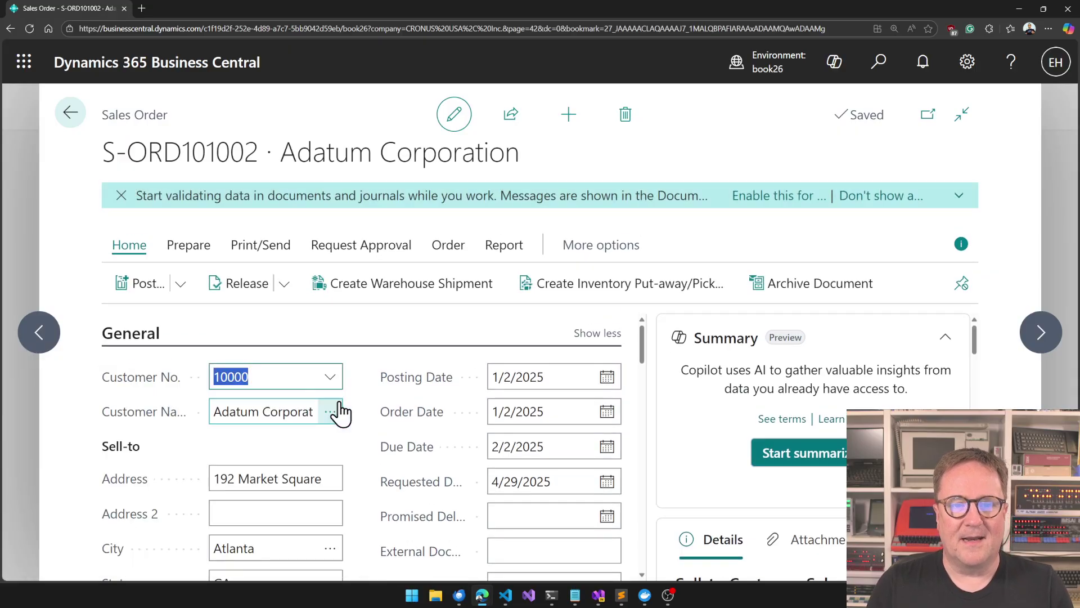
# Expand the Post dropdown to list Post, Post and Send, Preview Posting and Post and New
pyautogui.click(181, 286)
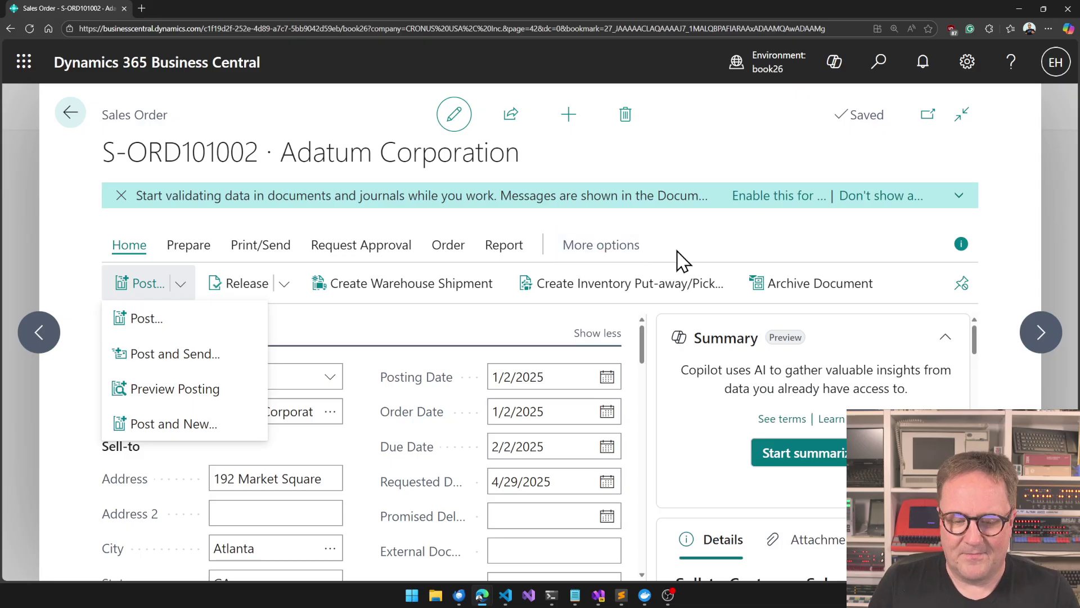
# Personalize the Sales Order page, dragging Post and Send... onto the main Post button
pyautogui.click(968, 63)
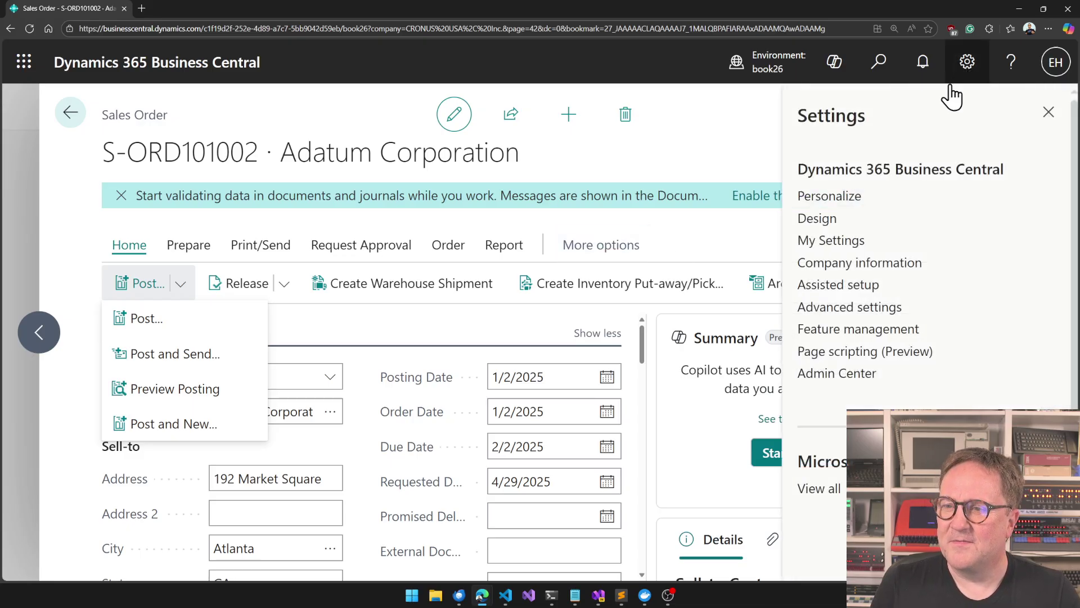
pyautogui.click(839, 198)
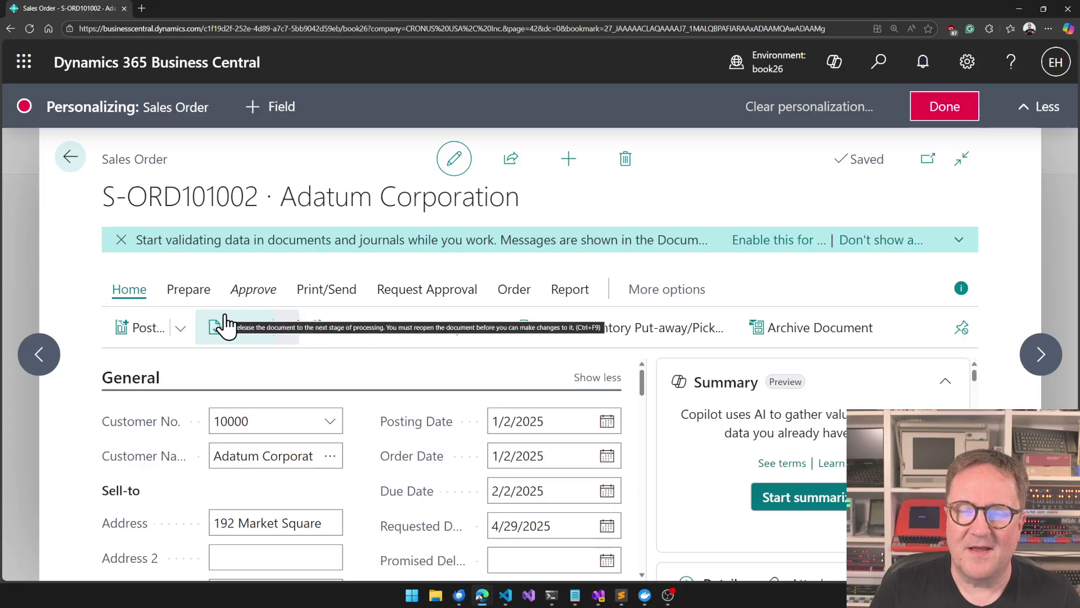
pyautogui.click(192, 331)
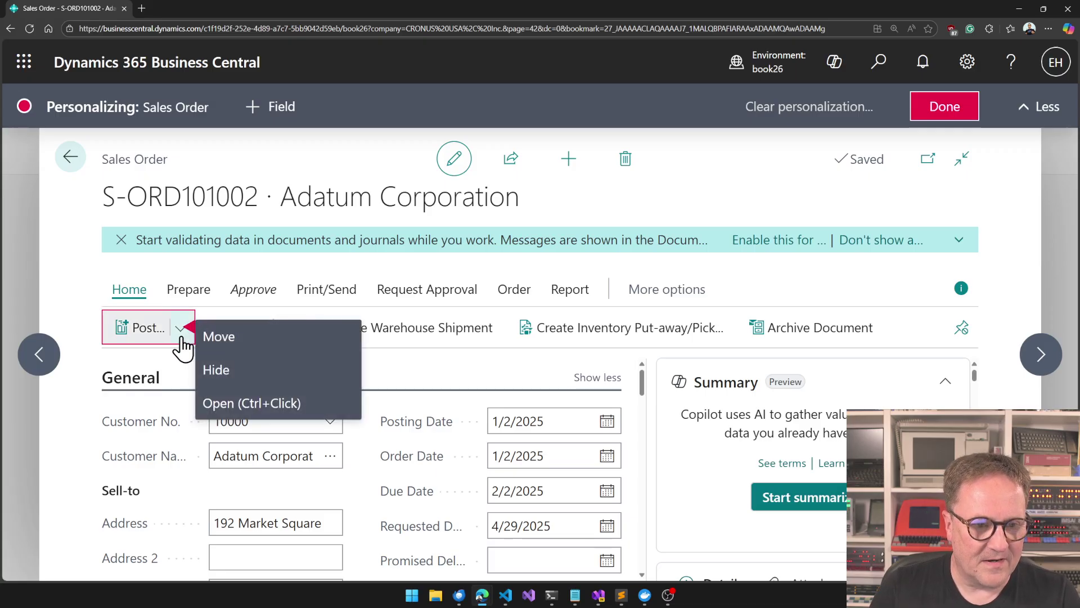
pyautogui.click(181, 341)
pyautogui.keyDown('ctrl'); pyautogui.click(181, 337); pyautogui.keyUp('ctrl')
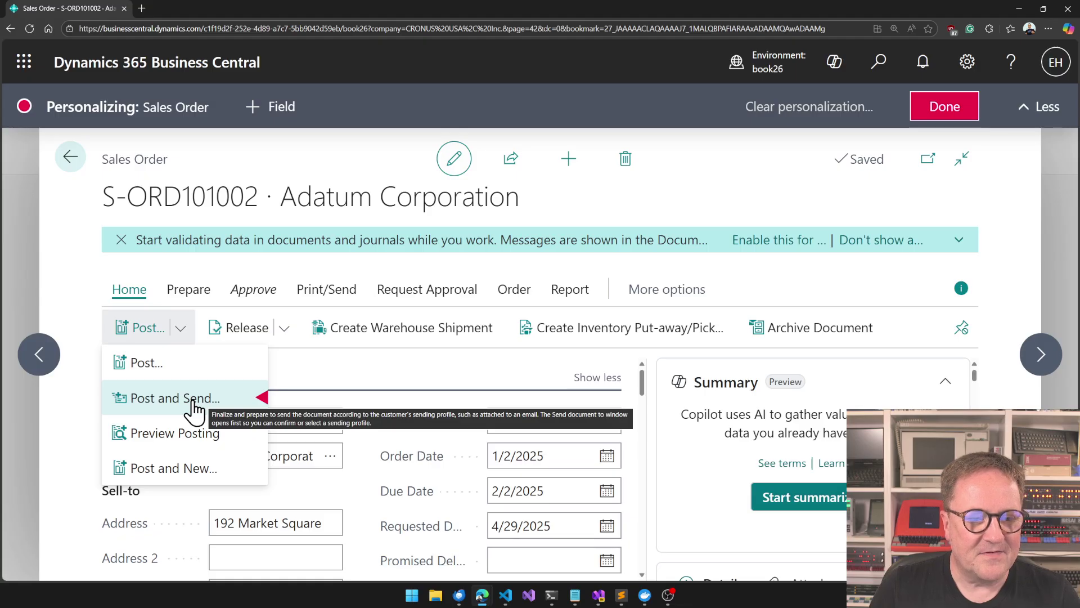
pyautogui.moveTo(194, 408); pyautogui.dragTo(155, 339)
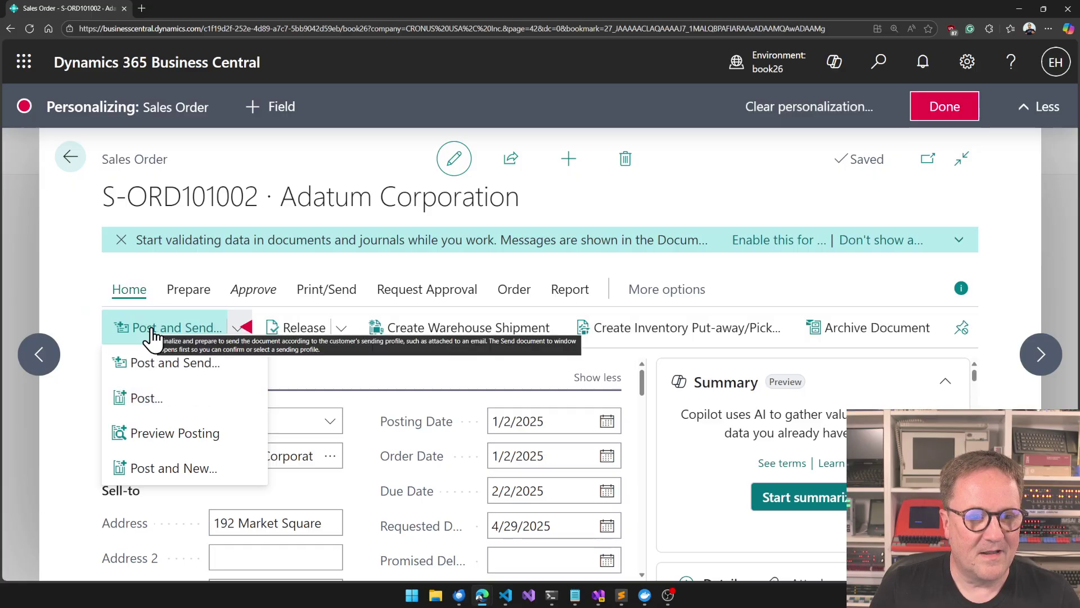
# Finish personalizing, then re-enter personalization mode on the Sales Order page via the Settings gear
pyautogui.click(945, 115)
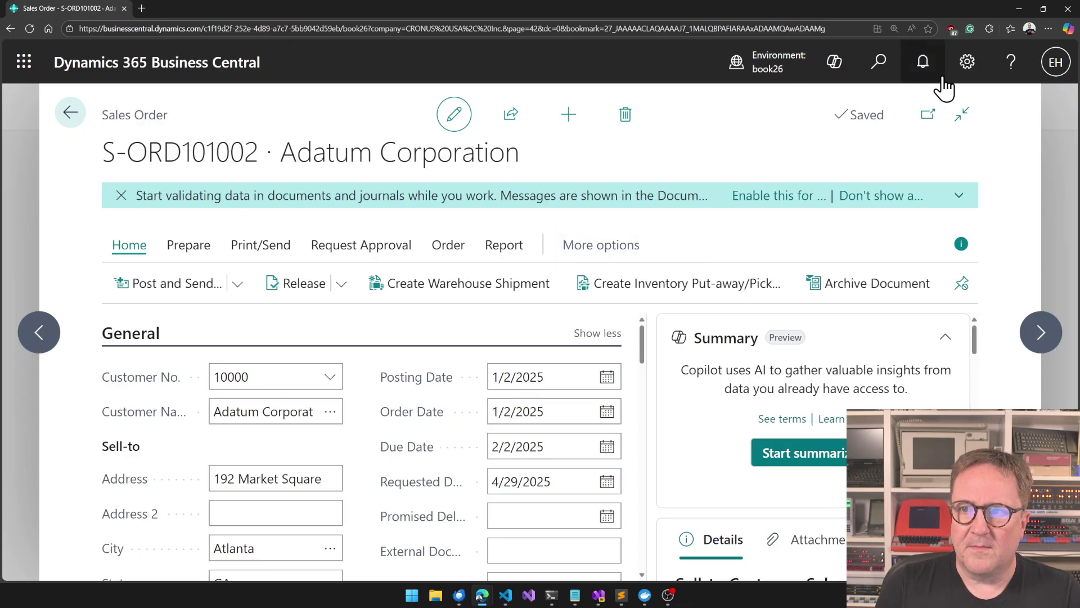
pyautogui.click(968, 63)
pyautogui.click(838, 199)
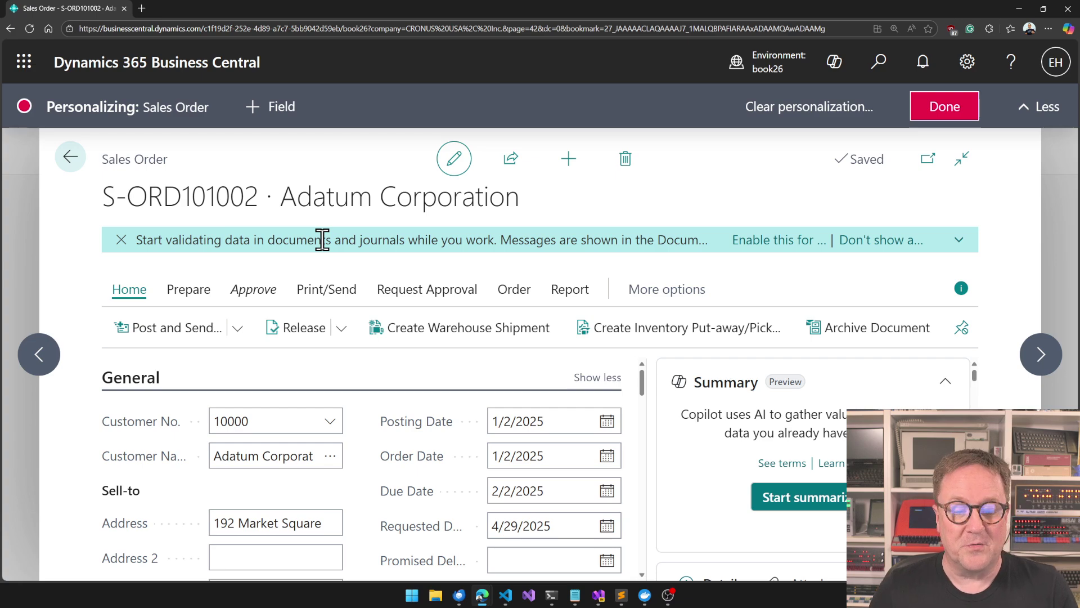
pyautogui.scroll(-3, 391, 441)
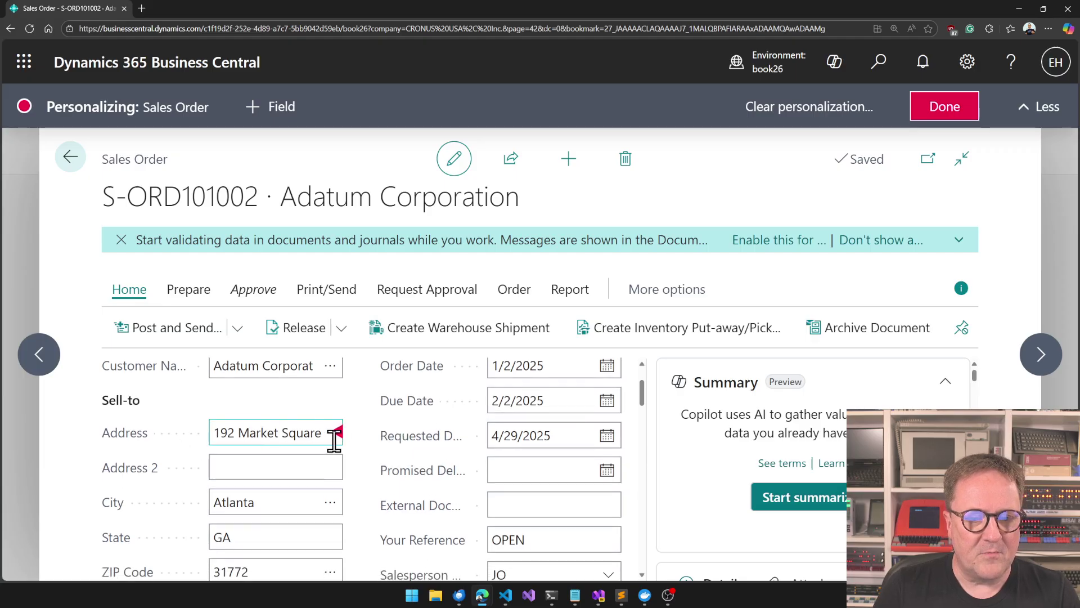
pyautogui.click(340, 440)
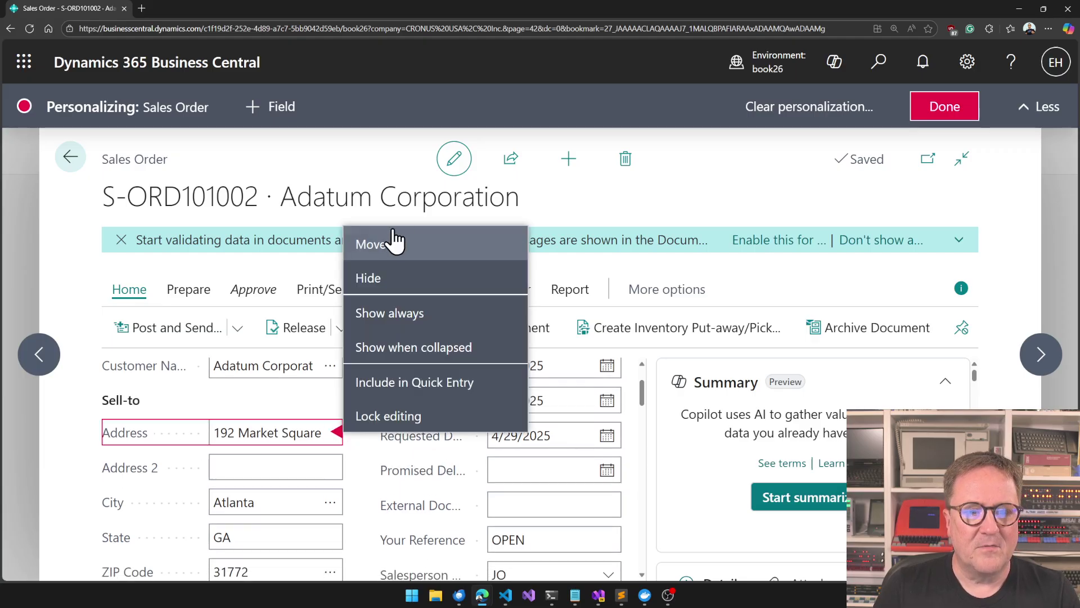
pyautogui.click(374, 249)
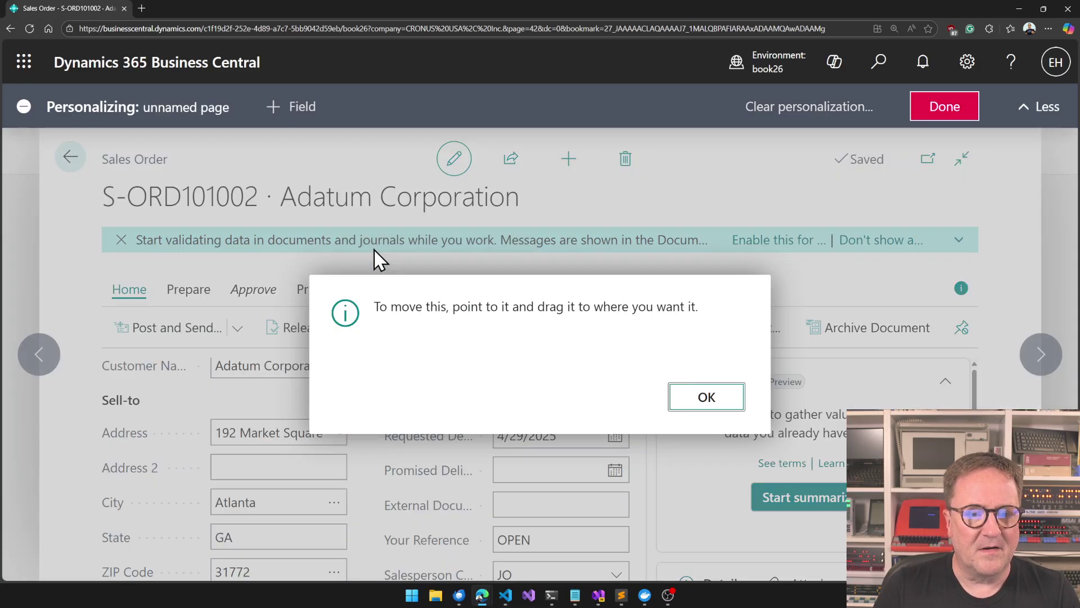
pyautogui.click(707, 415)
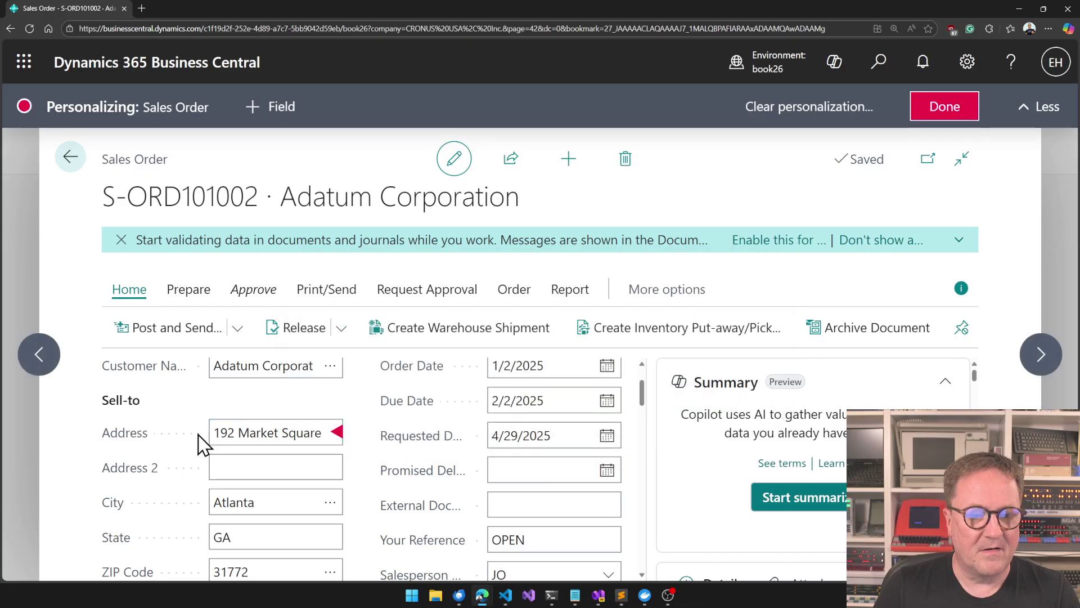
pyautogui.moveTo(198, 435)
pyautogui.mouseDown()
pyautogui.moveTo(197, 484)
pyautogui.moveTo(186, 414)
pyautogui.moveTo(191, 432)
pyautogui.mouseUp()
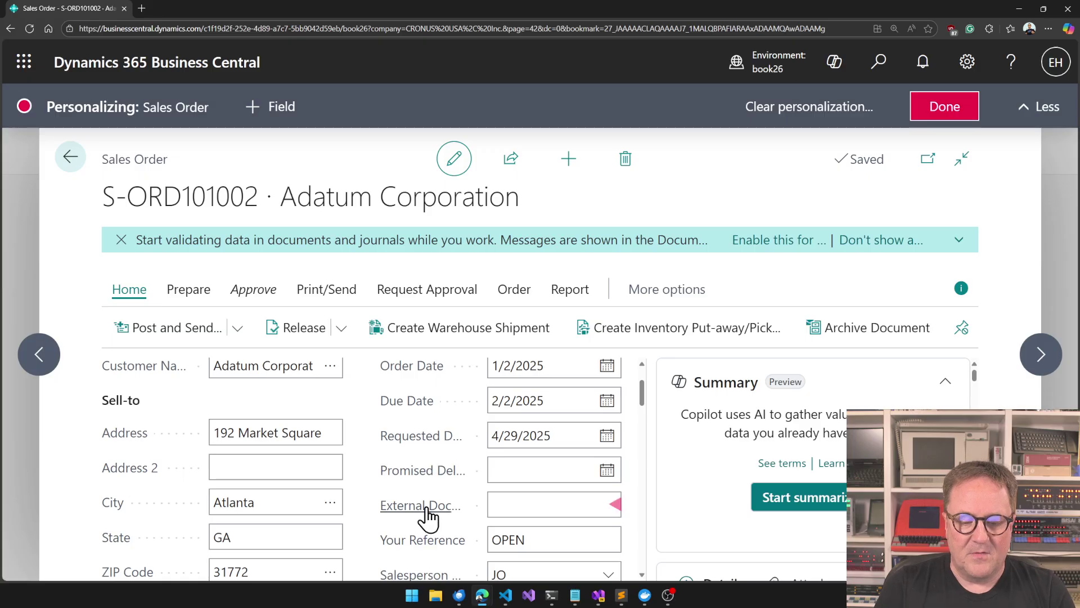
# Set the Address field to Show when collapsed in the General section summary
pyautogui.click(338, 468)
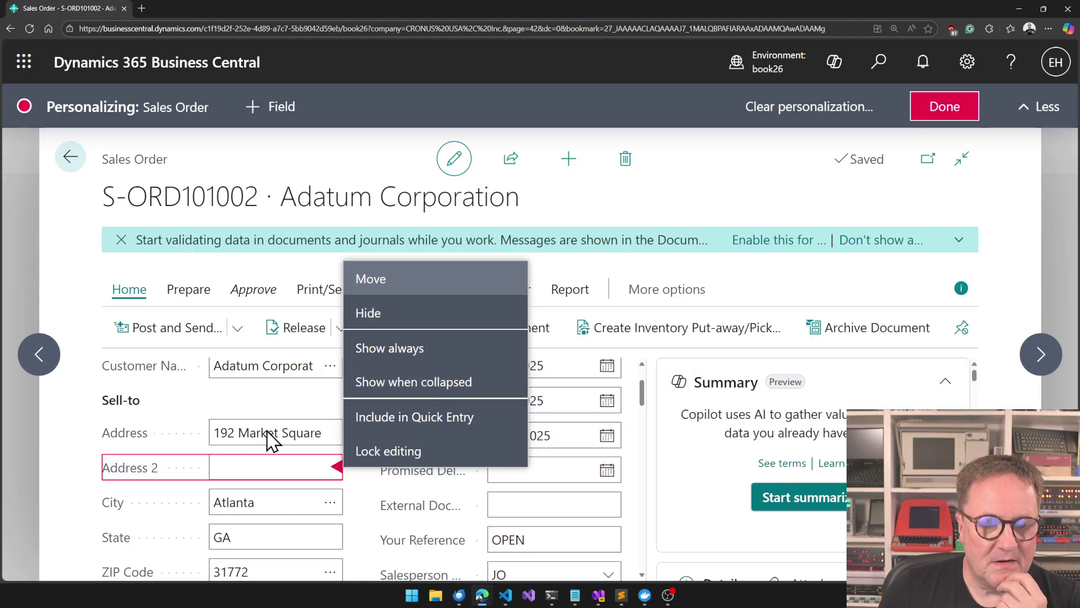
pyautogui.click(287, 408)
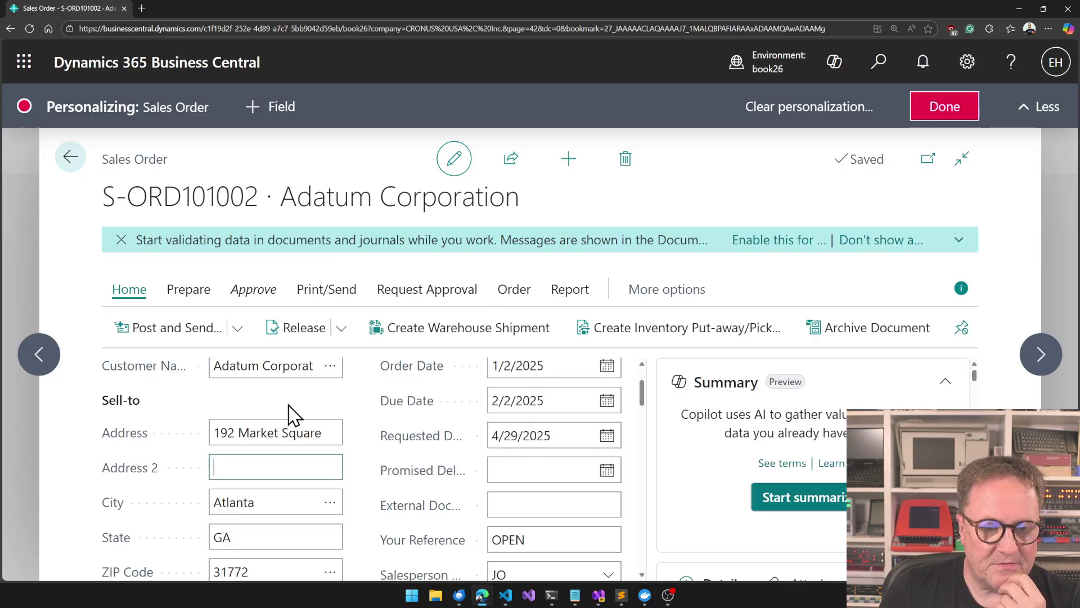
pyautogui.click(338, 433)
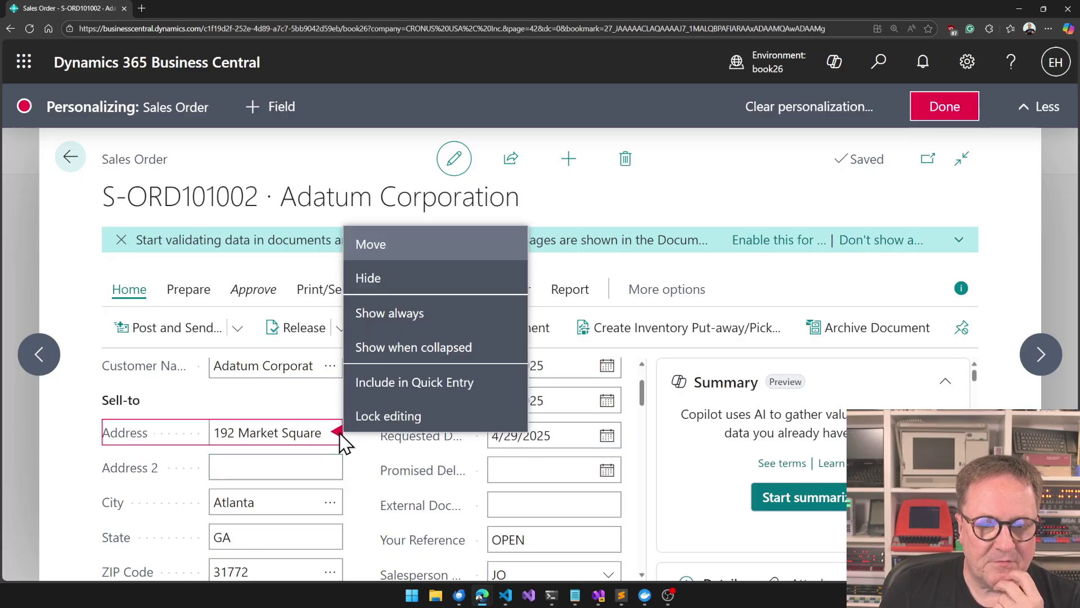
pyautogui.click(403, 348)
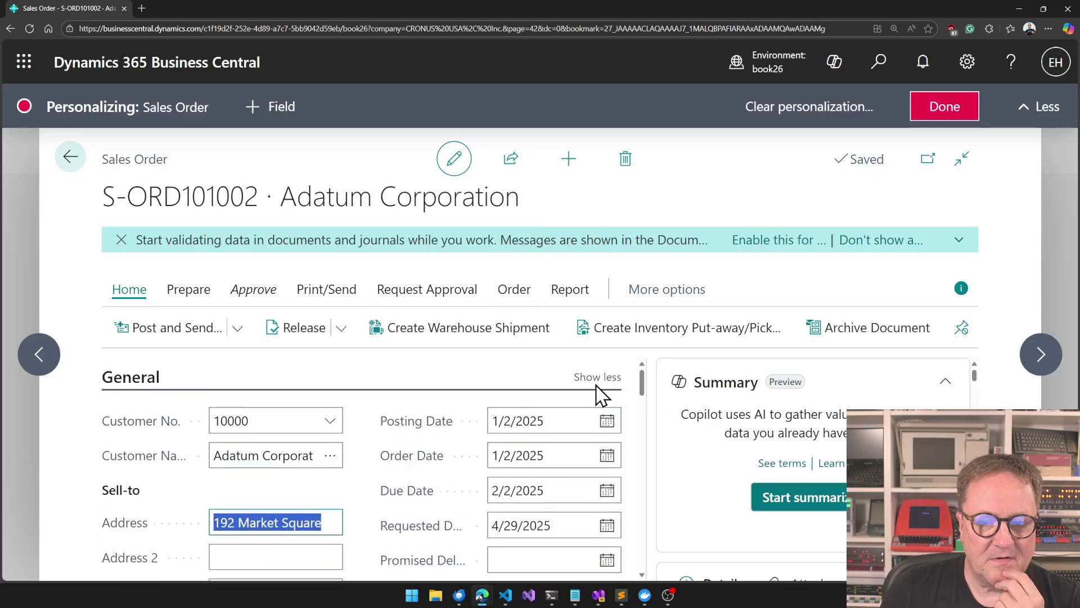
# Collapse and expand General to verify, then view Address's personalization options
pyautogui.click(119, 383)
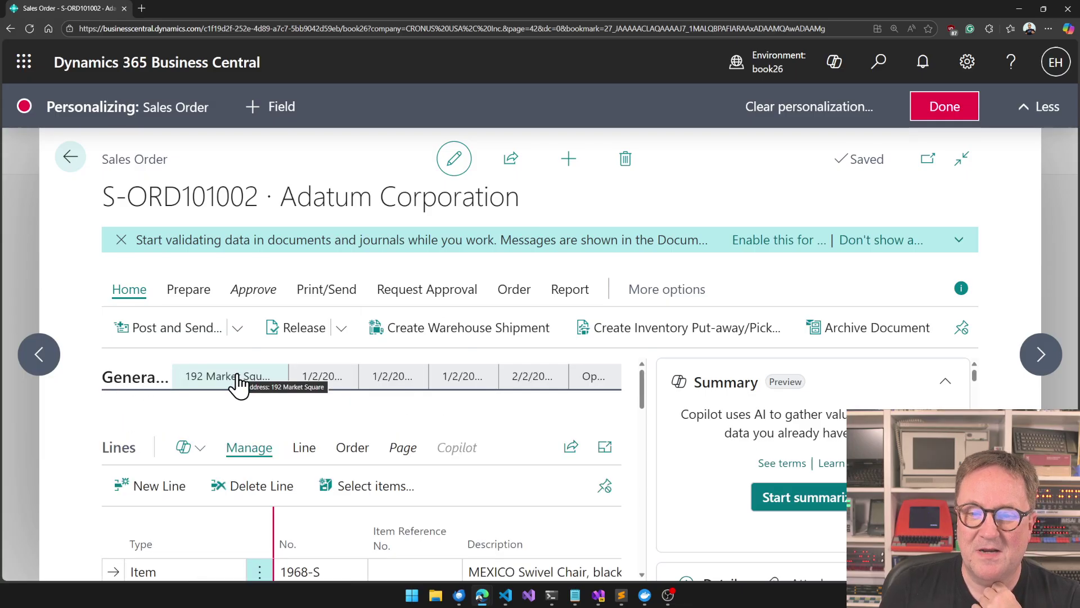
pyautogui.click(115, 385)
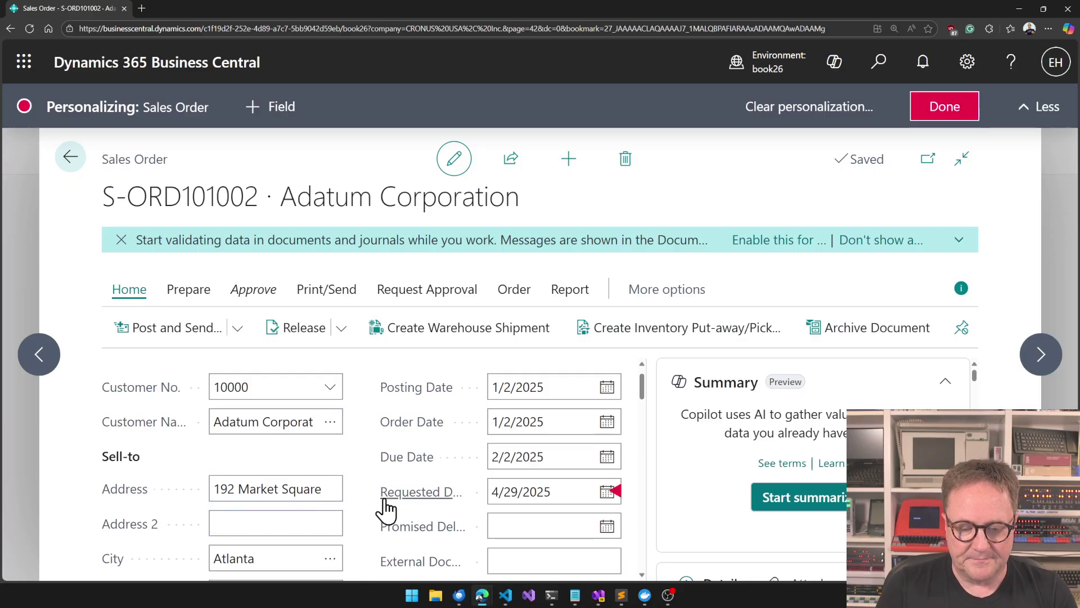
pyautogui.click(337, 488)
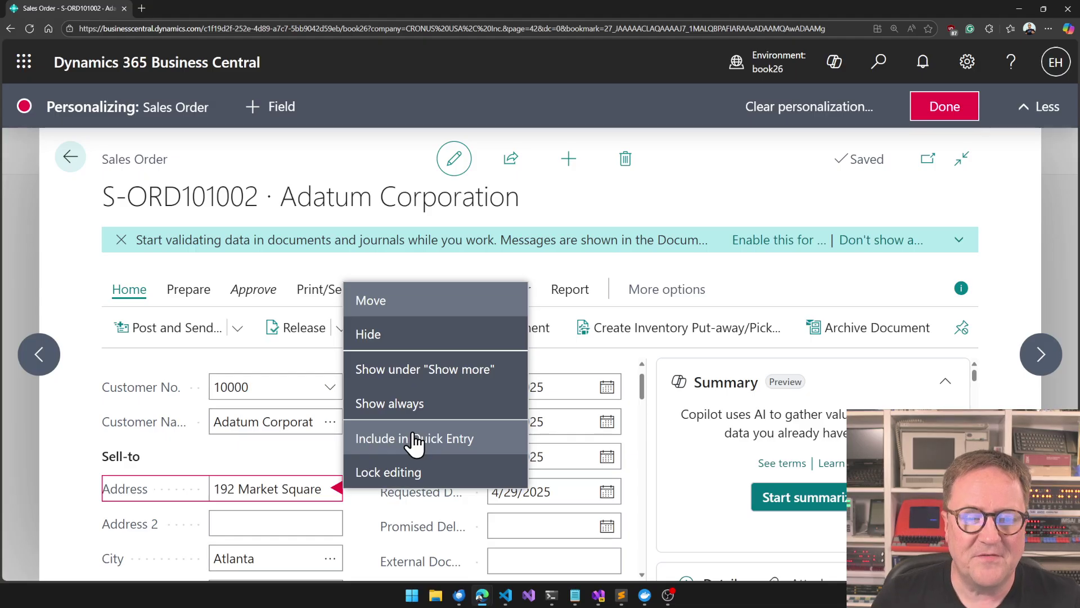
# Test Quick Entry navigation from Customer No. before changing the Address field
pyautogui.click(296, 394)
pyautogui.click(285, 382)
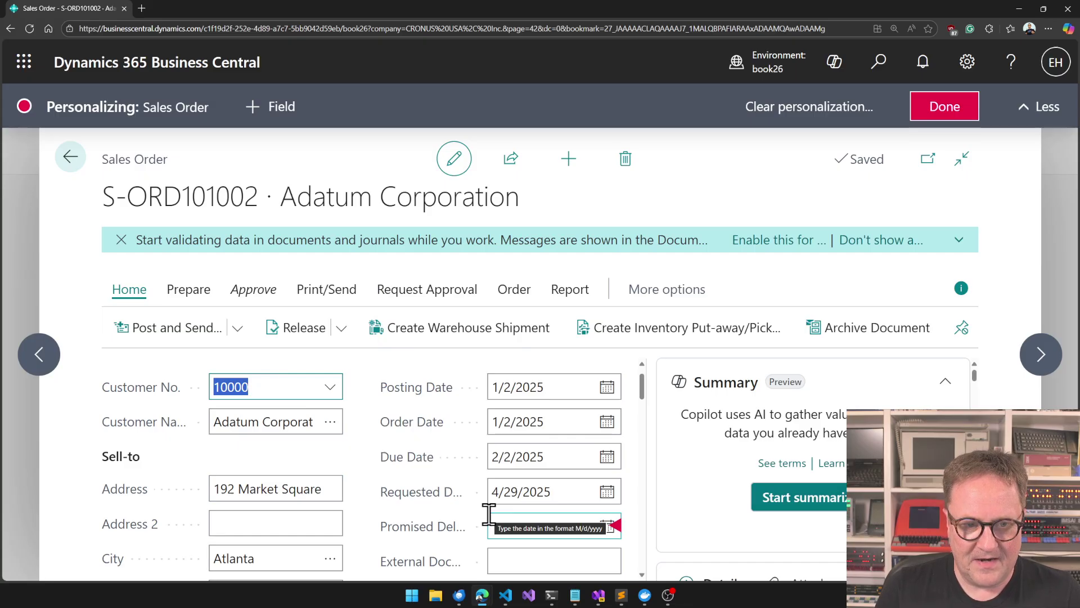
pyautogui.press('Tab')
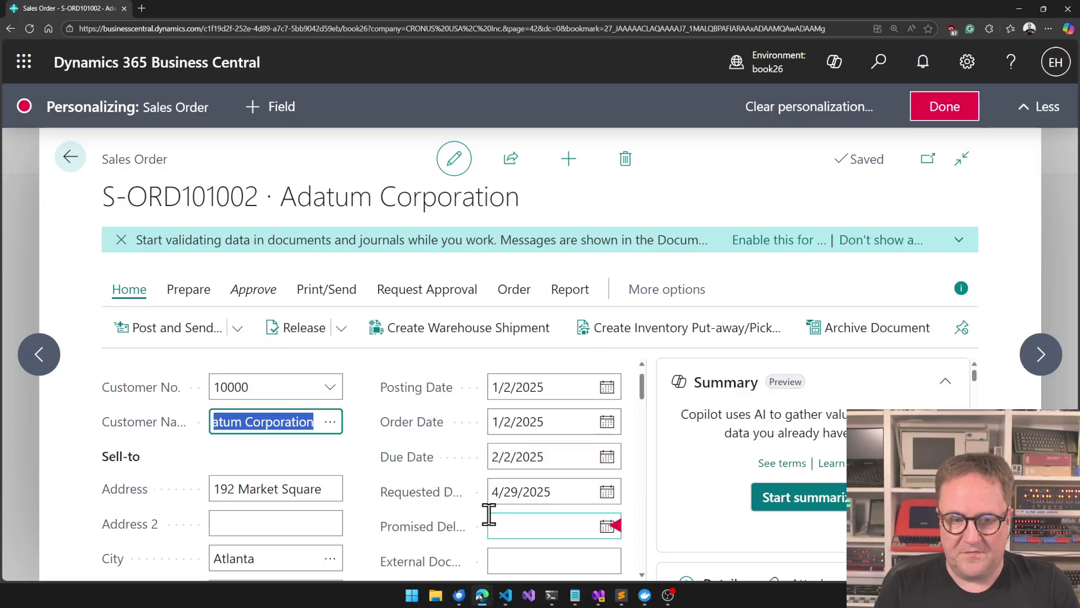
pyautogui.press('Return')
pyautogui.scroll(4, 372, 475)
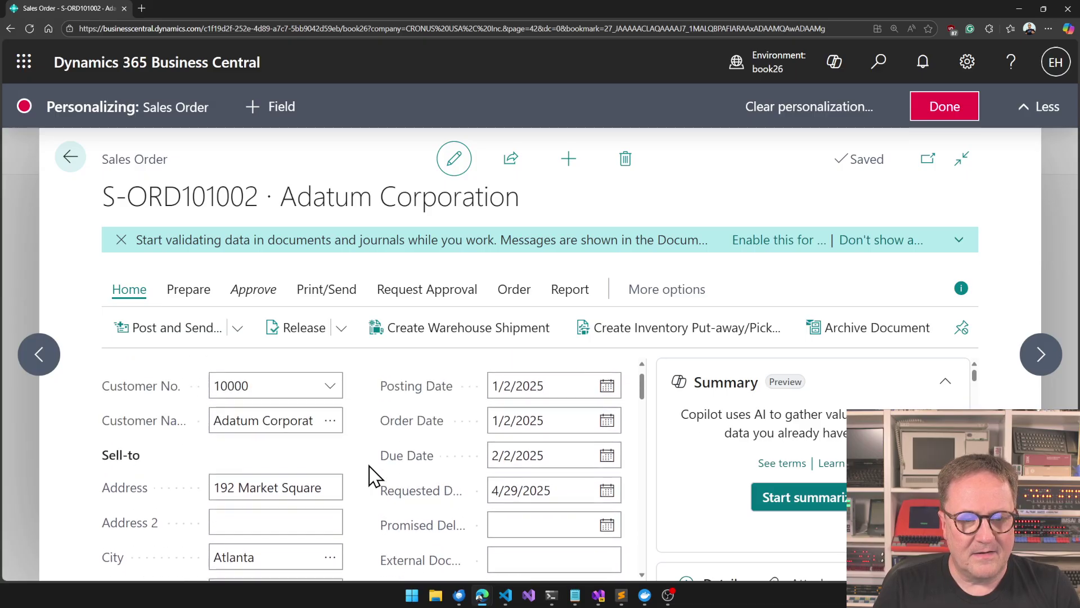
pyautogui.scroll(2, 371, 476)
pyautogui.scroll(-4, 309, 519)
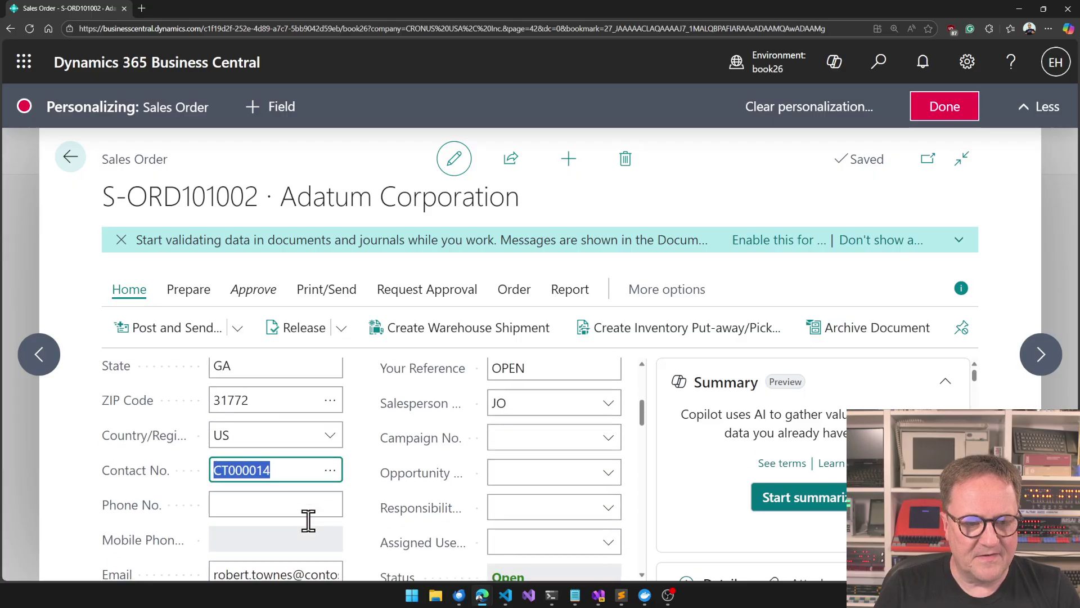
pyautogui.scroll(3, 308, 518)
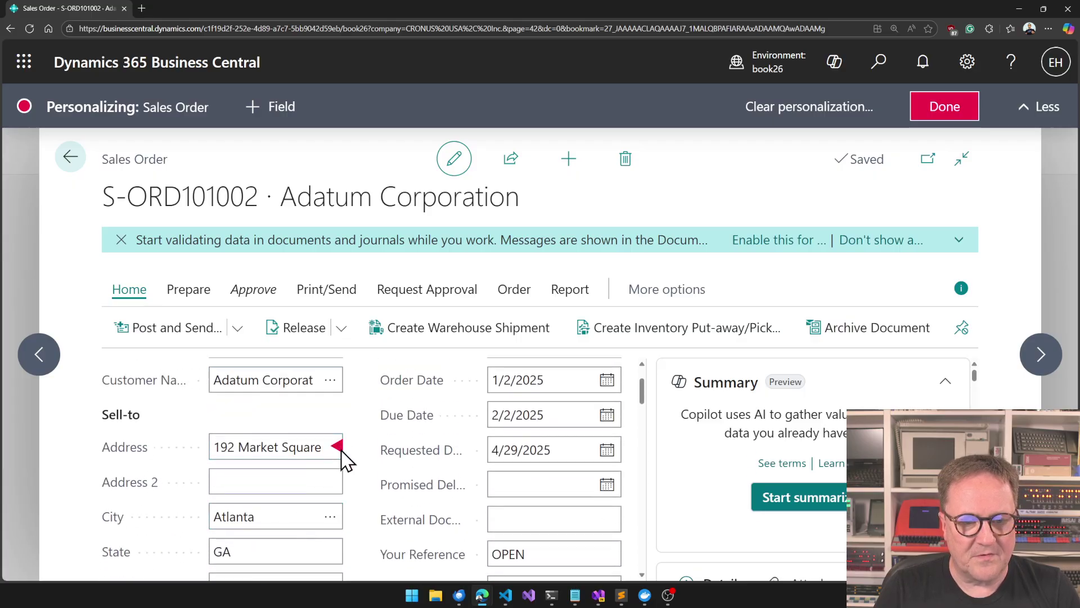
# Include Address in Quick Entry and confirm focus steps from Customer No. to Address
pyautogui.click(337, 446)
pyautogui.click(398, 397)
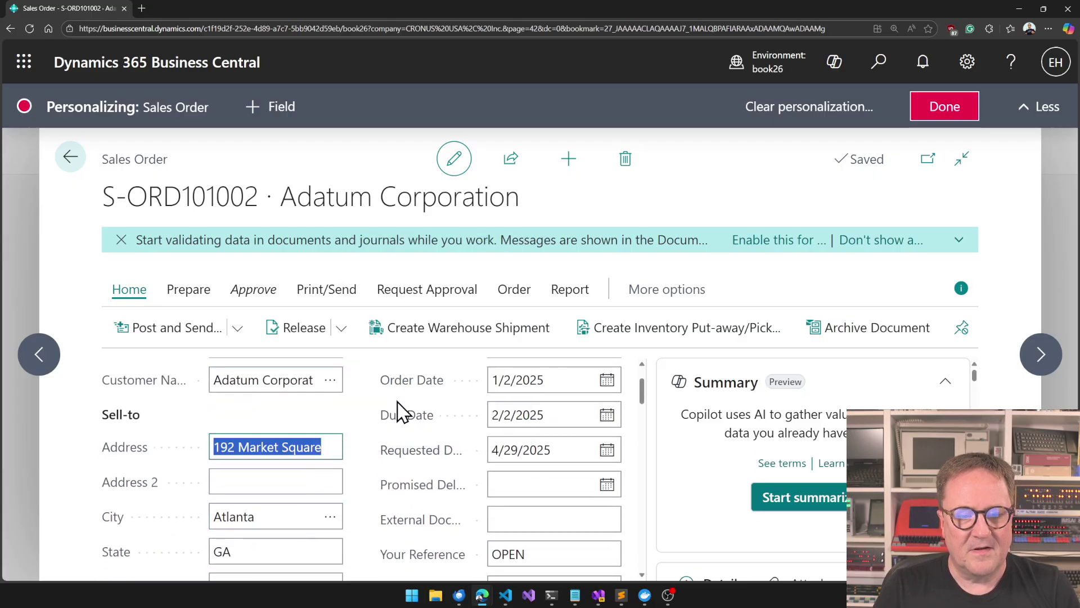
pyautogui.scroll(2, 241, 370)
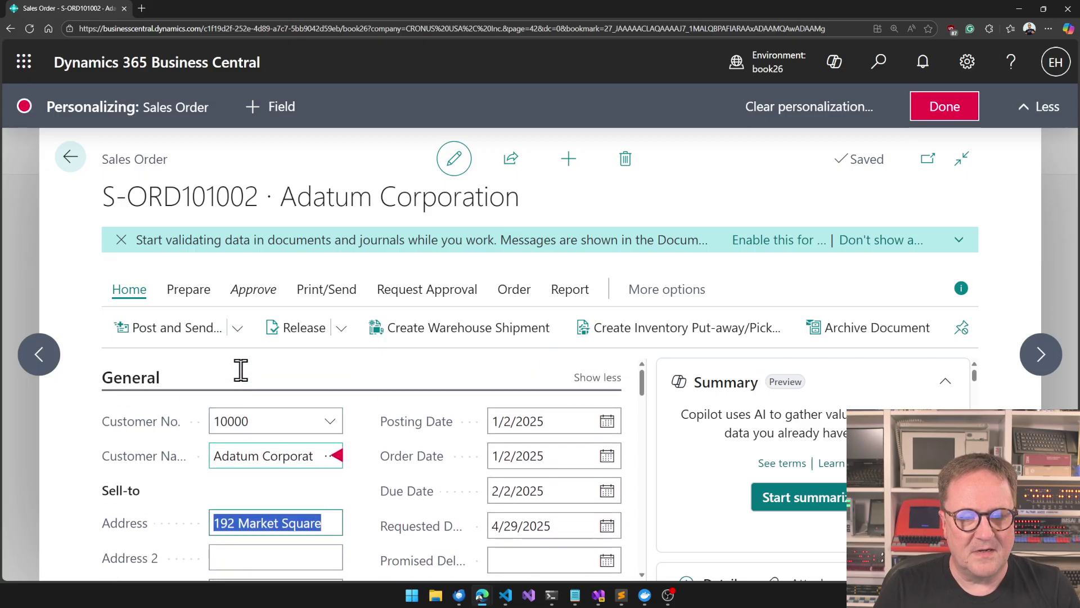
pyautogui.click(253, 422)
pyautogui.press('Return')
pyautogui.press('Return')
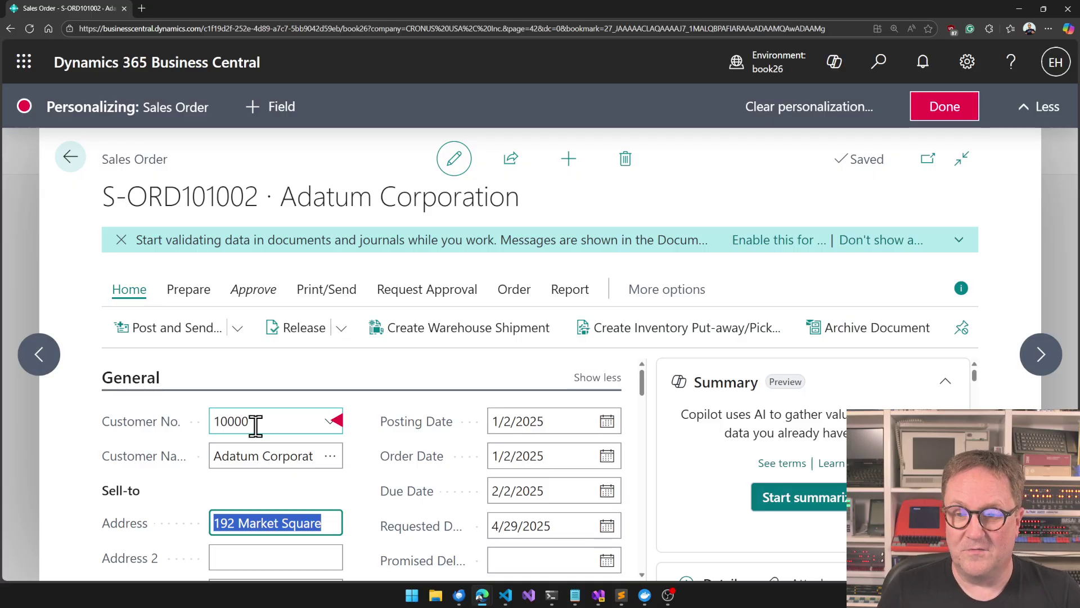
pyautogui.click(337, 524)
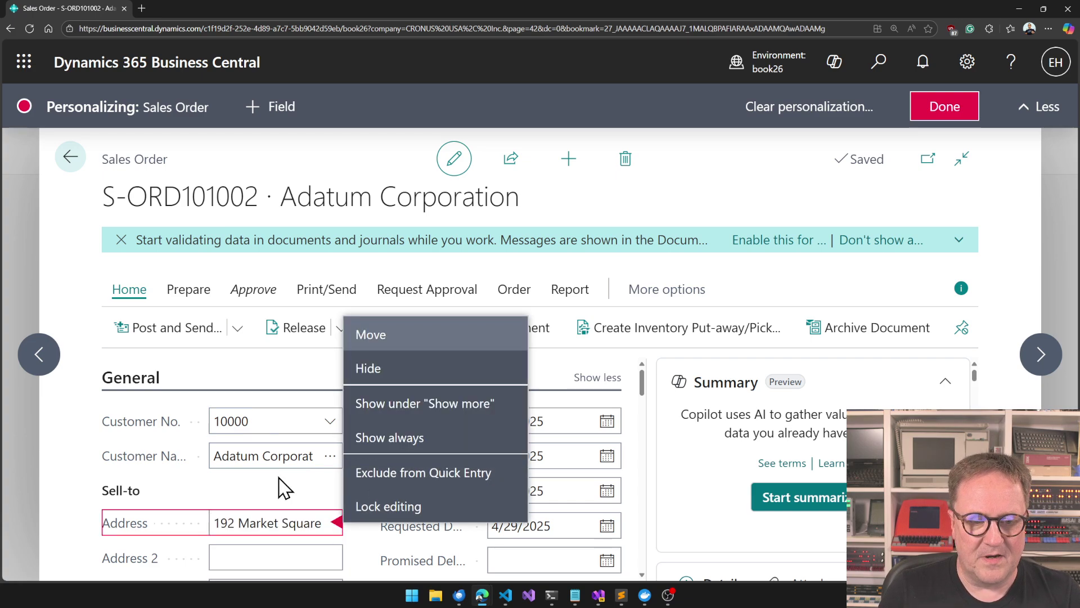
# Exclude Address from Quick Entry again and show Contact No.'s personalization options
pyautogui.click(389, 474)
pyautogui.scroll(-4, 373, 482)
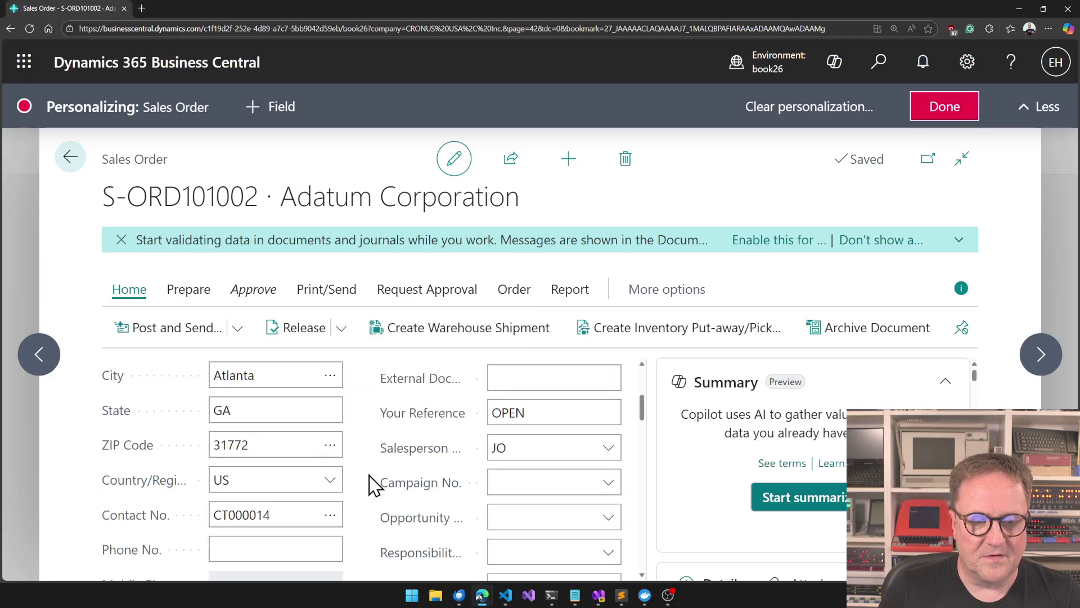
pyautogui.click(339, 514)
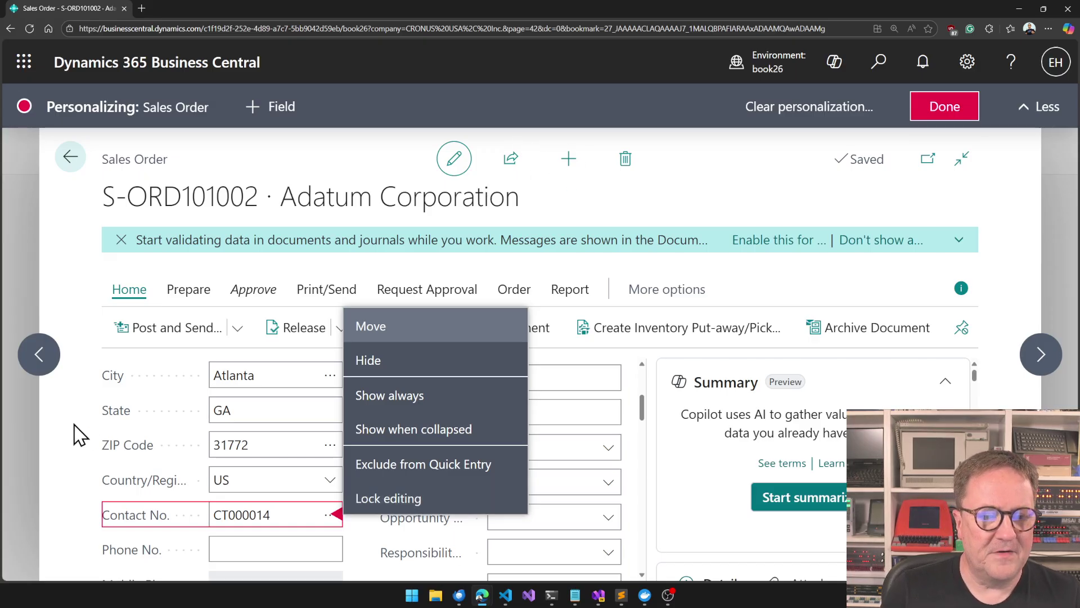
# From Add Field to Page, drag Name 2 to reveal its hidden placeholder below Work Description
pyautogui.press('Escape')
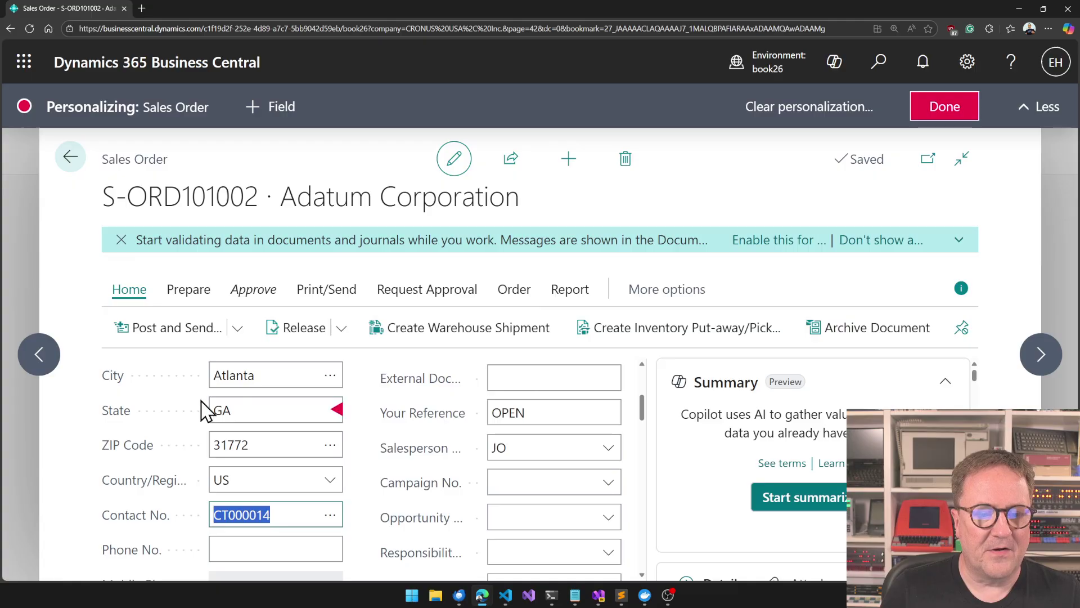
pyautogui.click(280, 108)
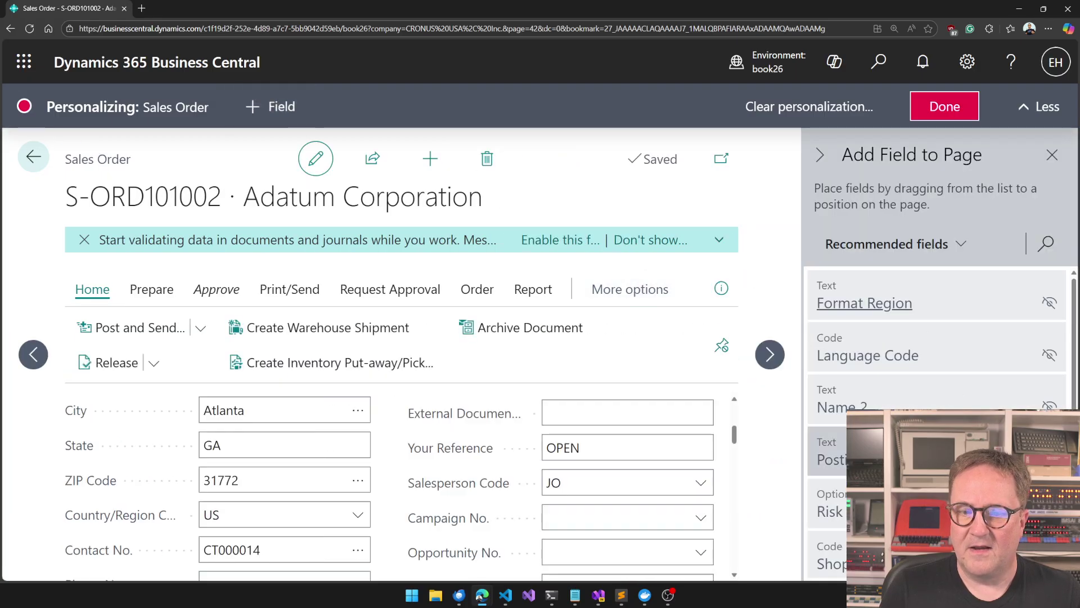
pyautogui.moveTo(828, 453)
pyautogui.moveTo(827, 453)
pyautogui.mouseDown()
pyautogui.moveTo(451, 461)
pyautogui.moveTo(892, 405)
pyautogui.mouseUp()
pyautogui.scroll(3, 454, 461)
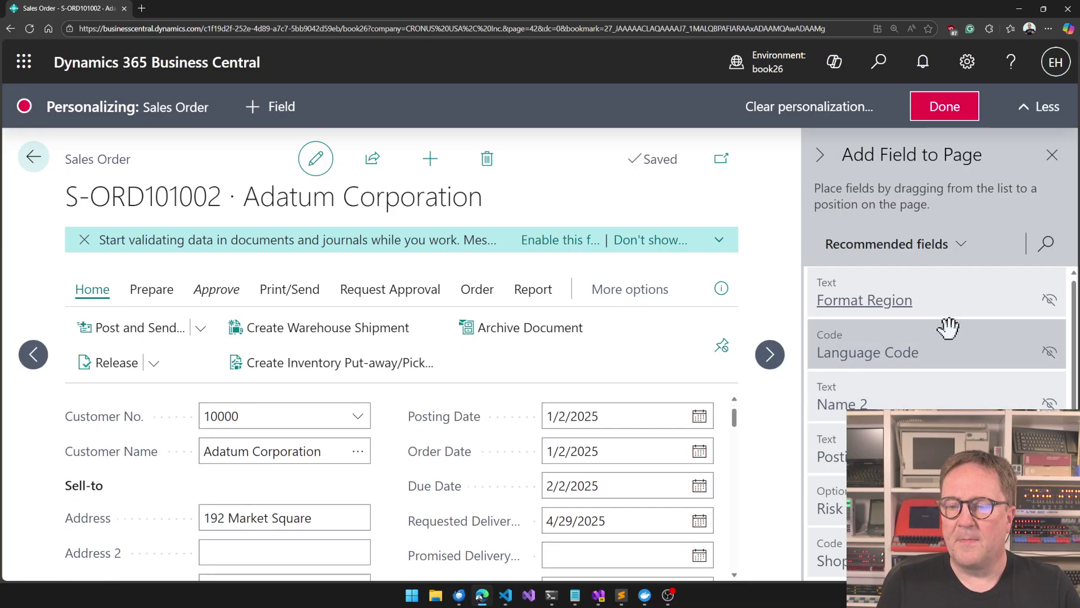
pyautogui.moveTo(922, 396)
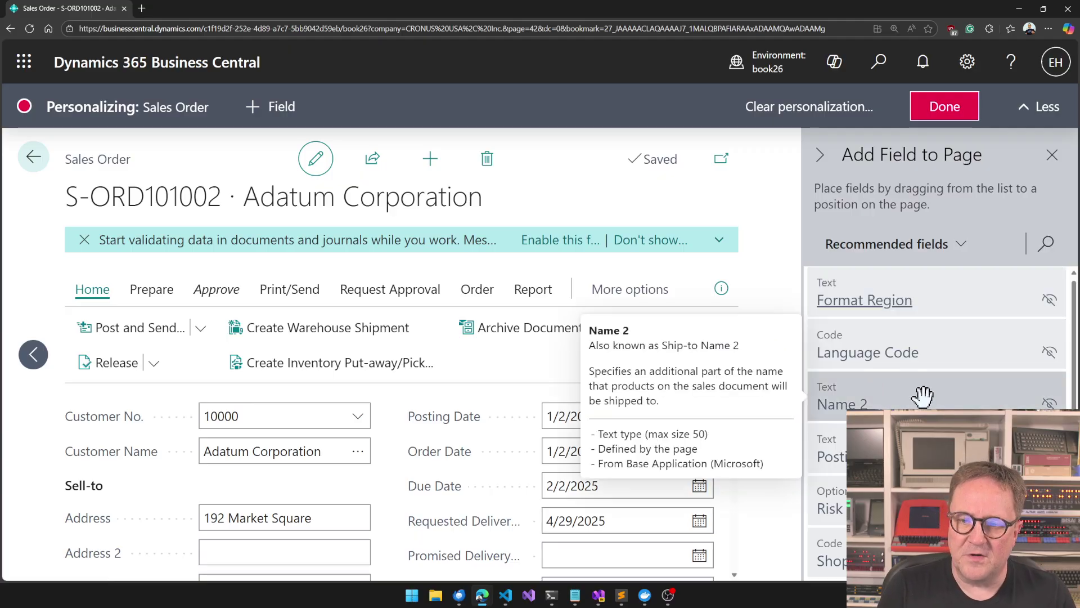
pyautogui.moveTo(923, 396)
pyautogui.mouseDown()
pyautogui.moveTo(306, 453)
pyautogui.moveTo(885, 366)
pyautogui.moveTo(926, 376)
pyautogui.mouseUp()
pyautogui.moveTo(932, 377)
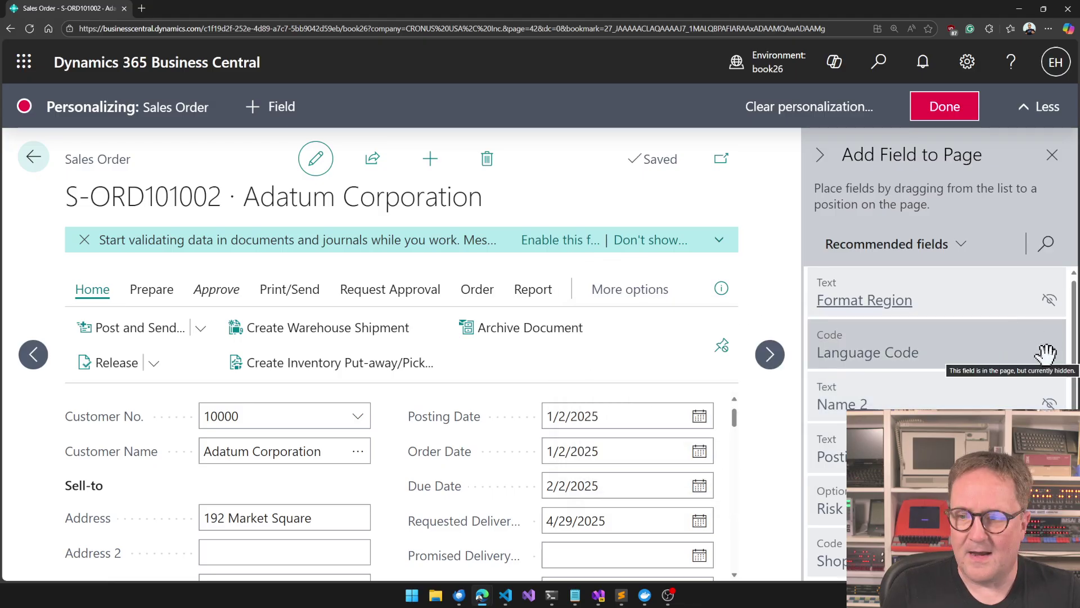
pyautogui.moveTo(1049, 401)
pyautogui.mouseDown()
pyautogui.moveTo(731, 424)
pyautogui.moveTo(726, 470)
pyautogui.moveTo(696, 509)
pyautogui.moveTo(710, 513)
pyautogui.mouseUp()
# Unhide Name 2 and move it between Phone No. and Mobile Phone No
pyautogui.click(709, 505)
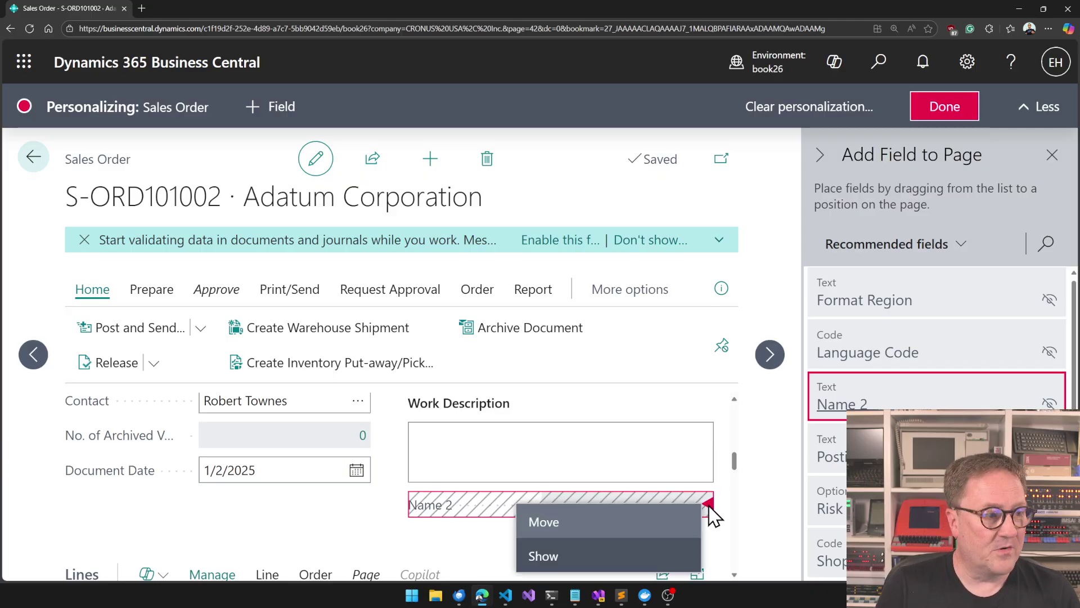
pyautogui.click(666, 554)
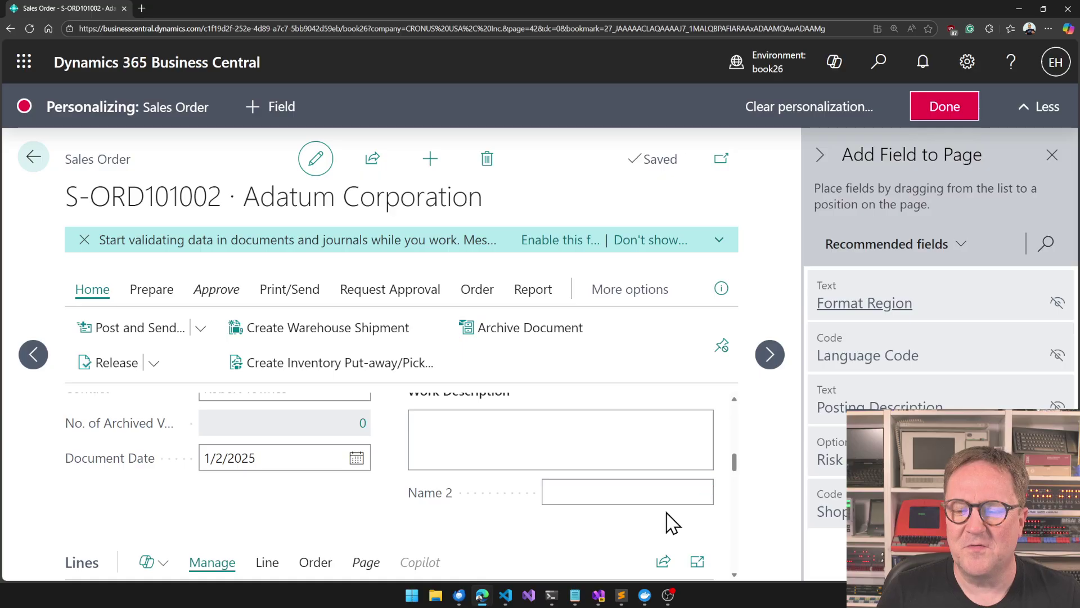
pyautogui.moveTo(530, 491); pyautogui.dragTo(363, 424)
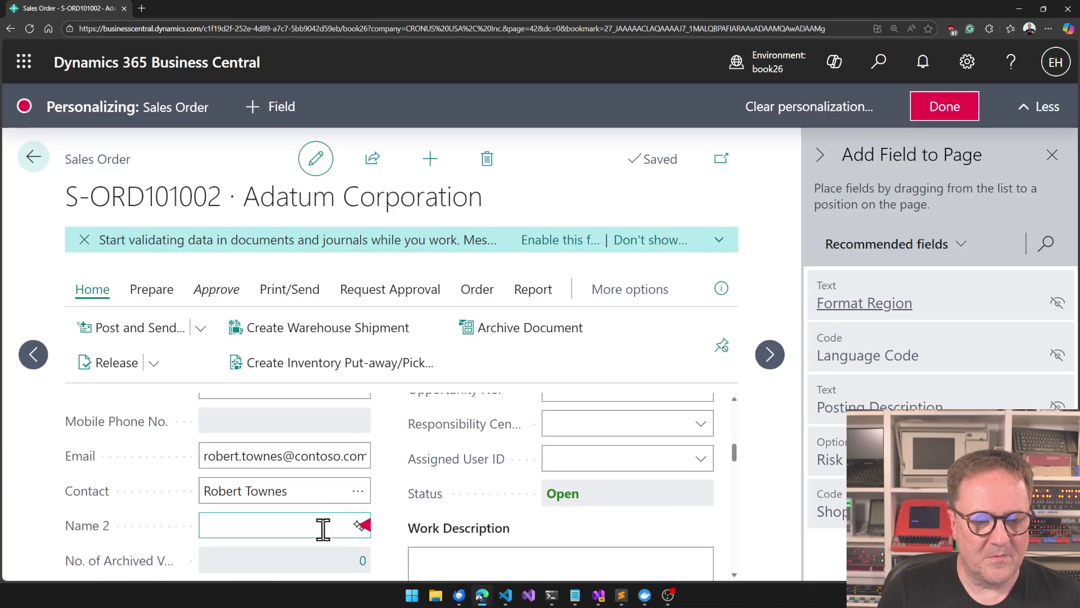
pyautogui.scroll(1, 188, 530)
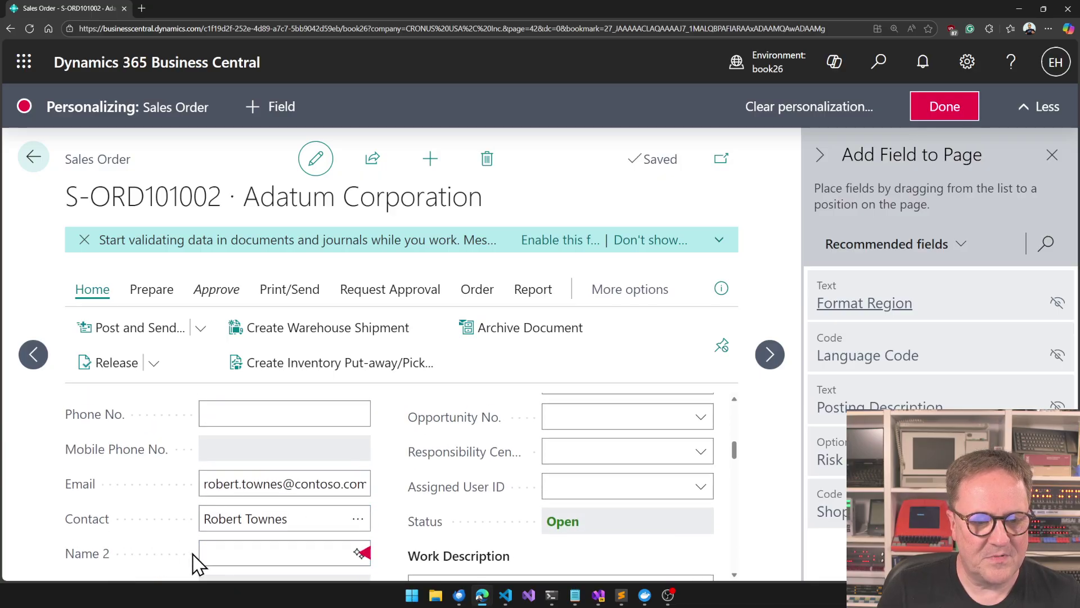
pyautogui.moveTo(192, 557); pyautogui.dragTo(198, 434)
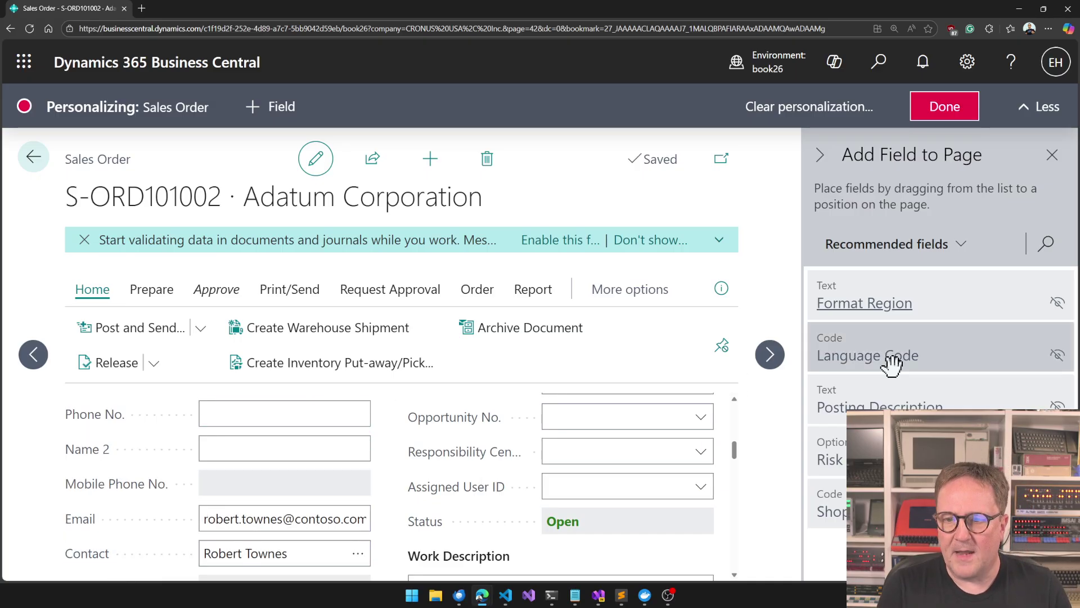
pyautogui.click(904, 247)
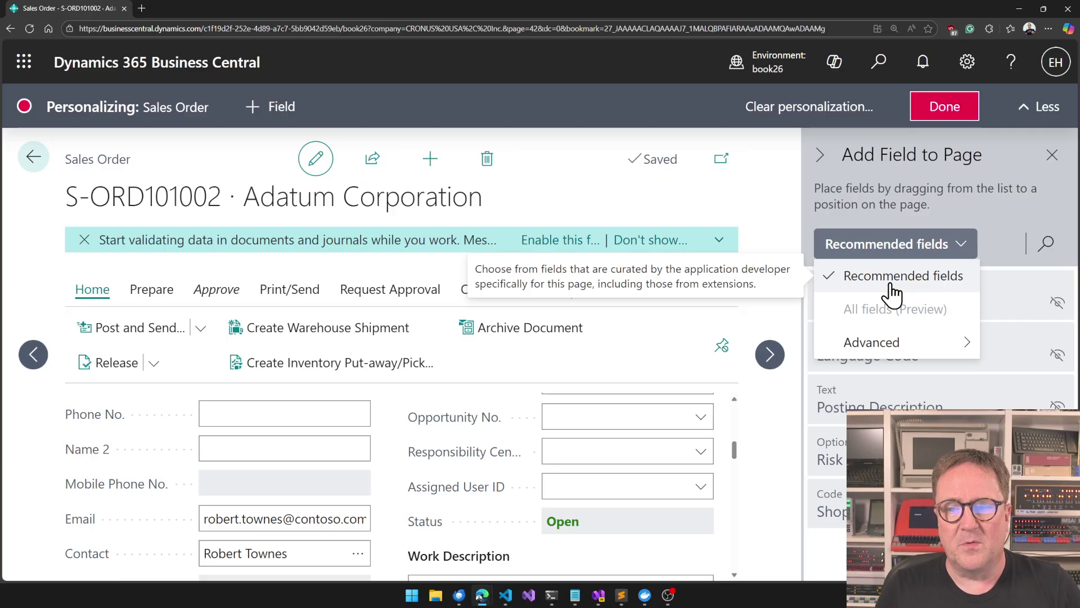
pyautogui.moveTo(851, 346)
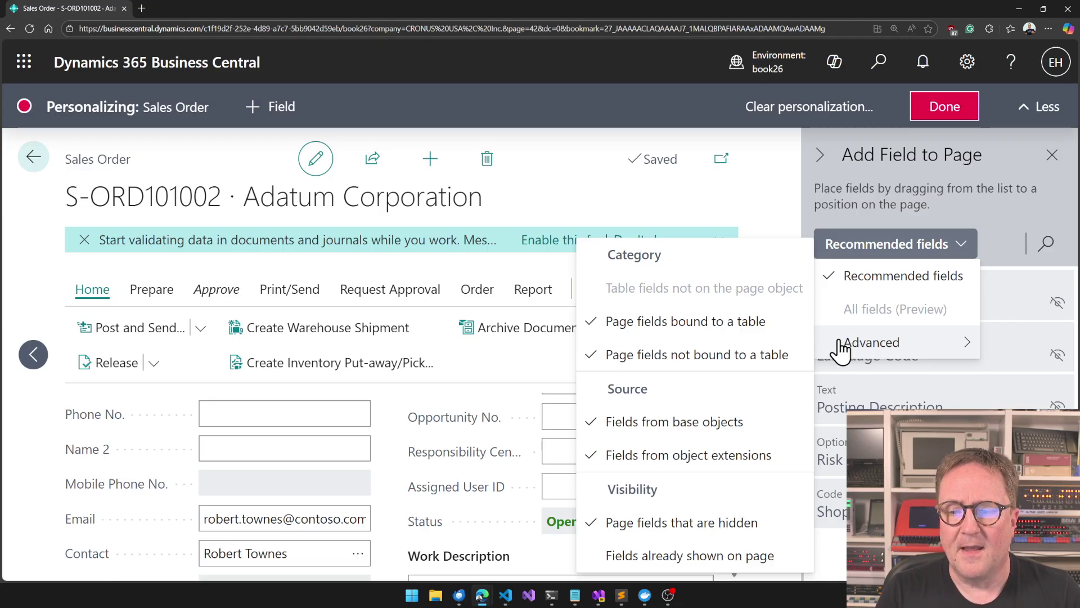
pyautogui.click(842, 345)
pyautogui.press('Escape')
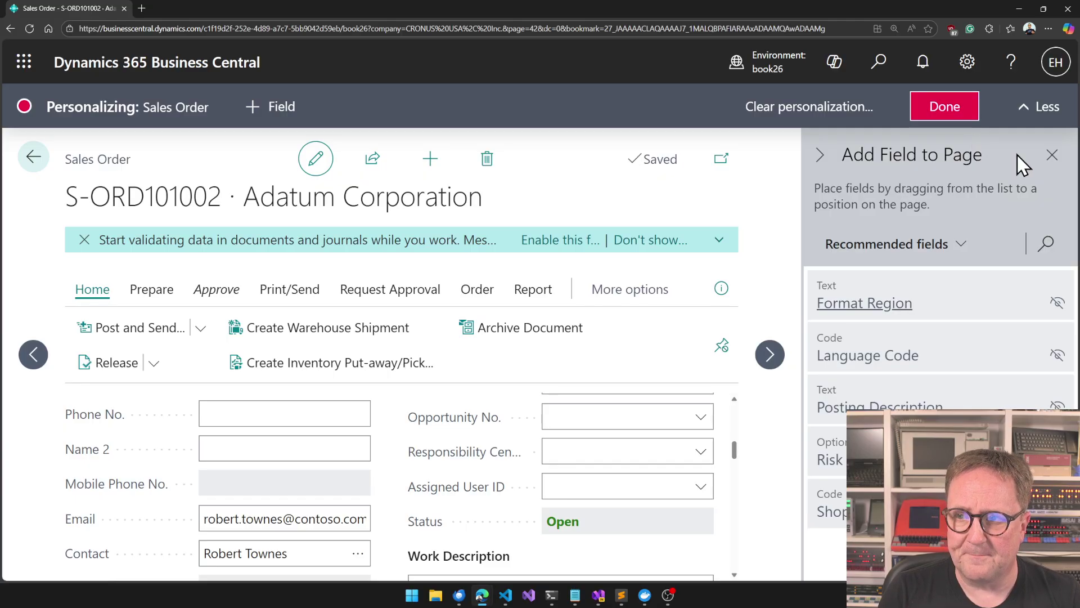
# Close the field panel and set Due Date to appear only under General's Show more
pyautogui.click(1052, 156)
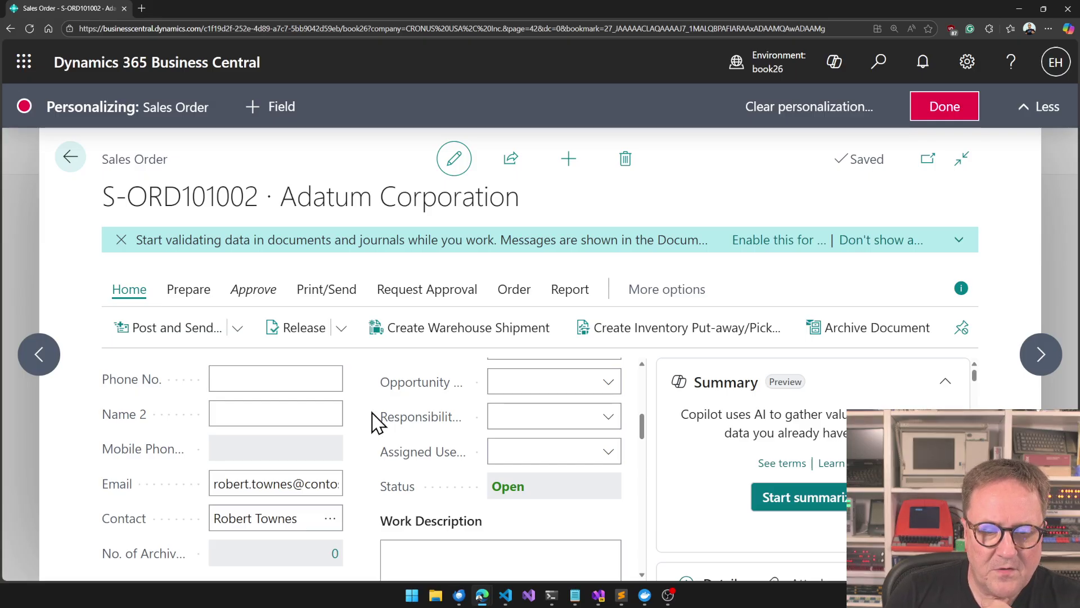
pyautogui.scroll(7, 380, 414)
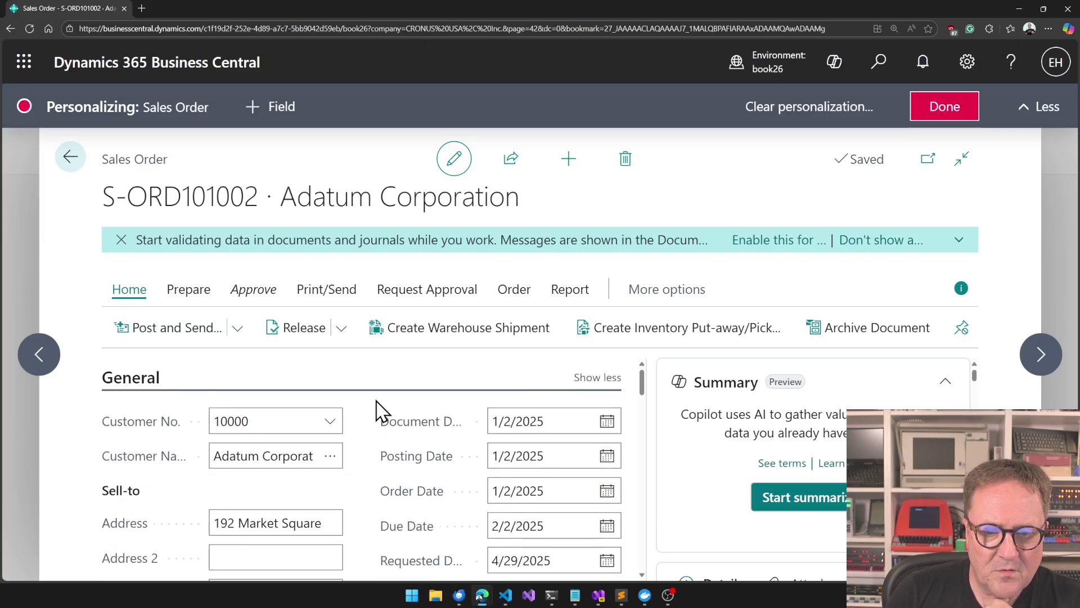
pyautogui.click(592, 381)
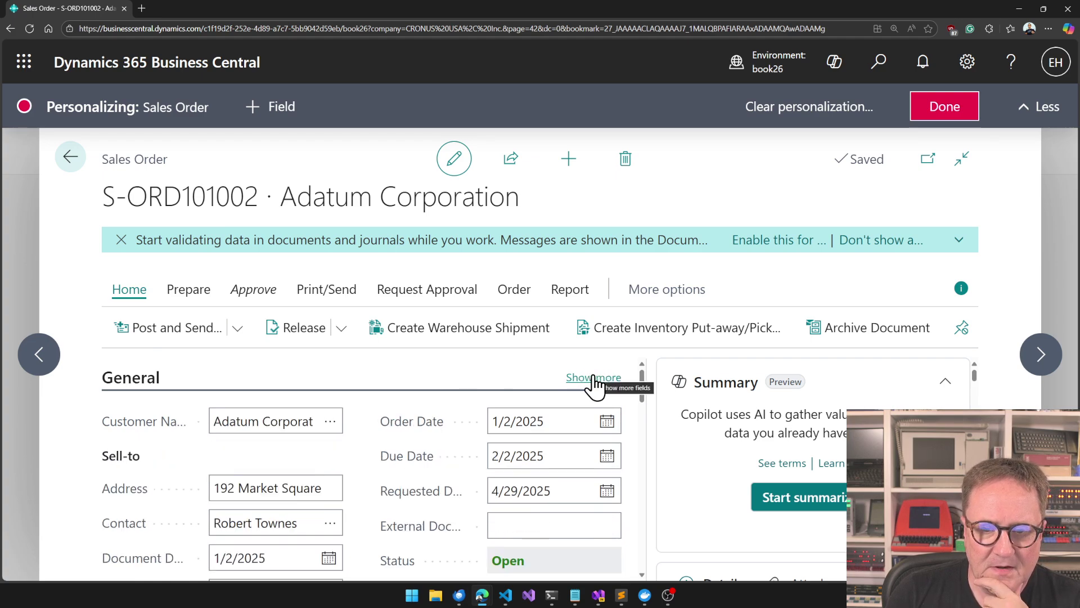
pyautogui.moveTo(614, 458)
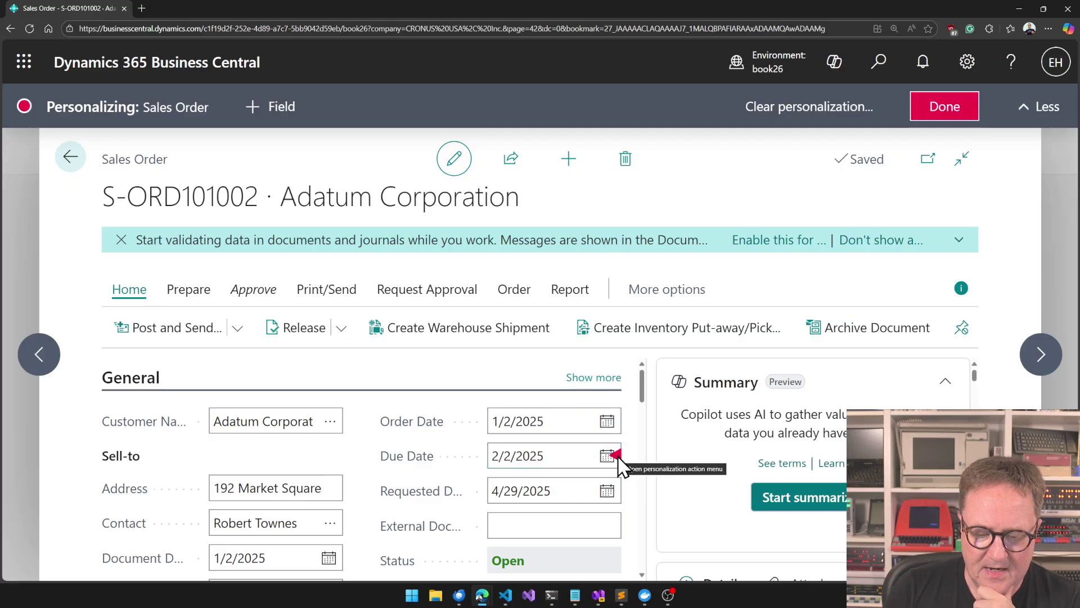
pyautogui.click(617, 456)
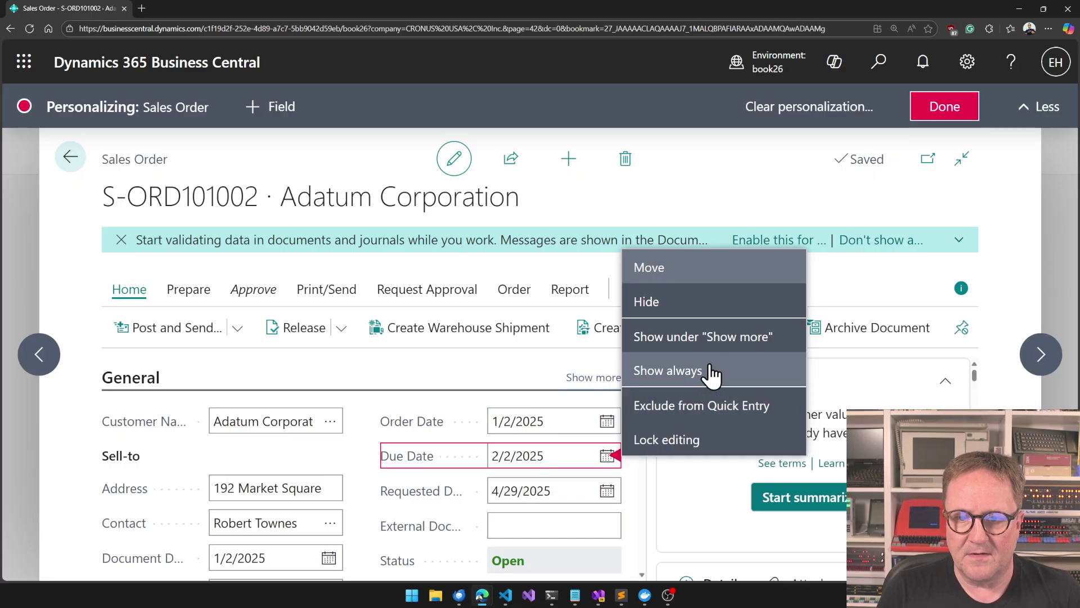
pyautogui.click(691, 339)
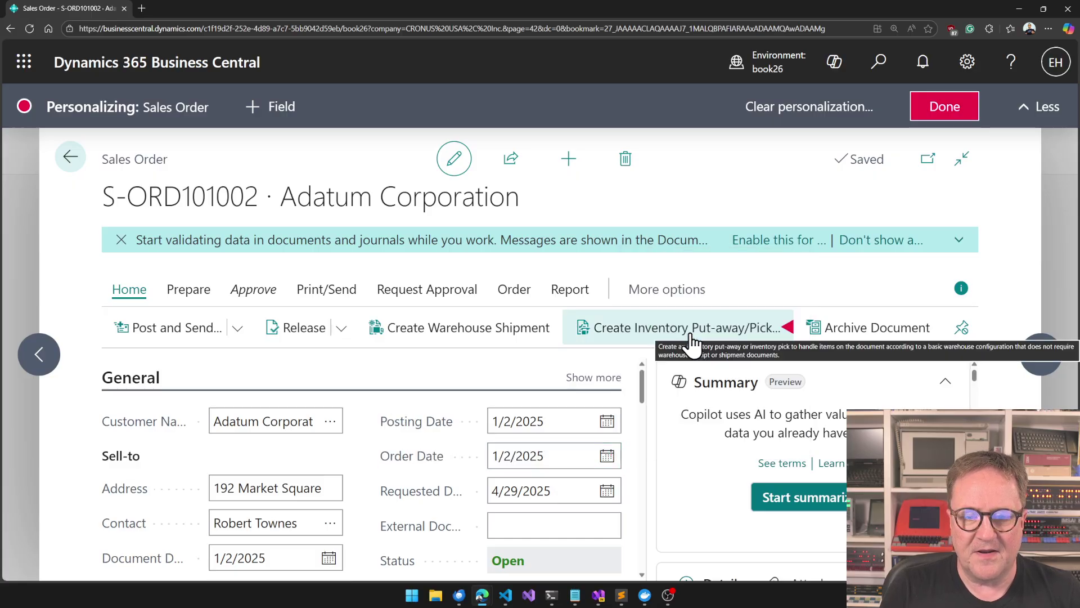
# Toggle General between Show more and Show less to confirm Due Date's placement
pyautogui.click(596, 378)
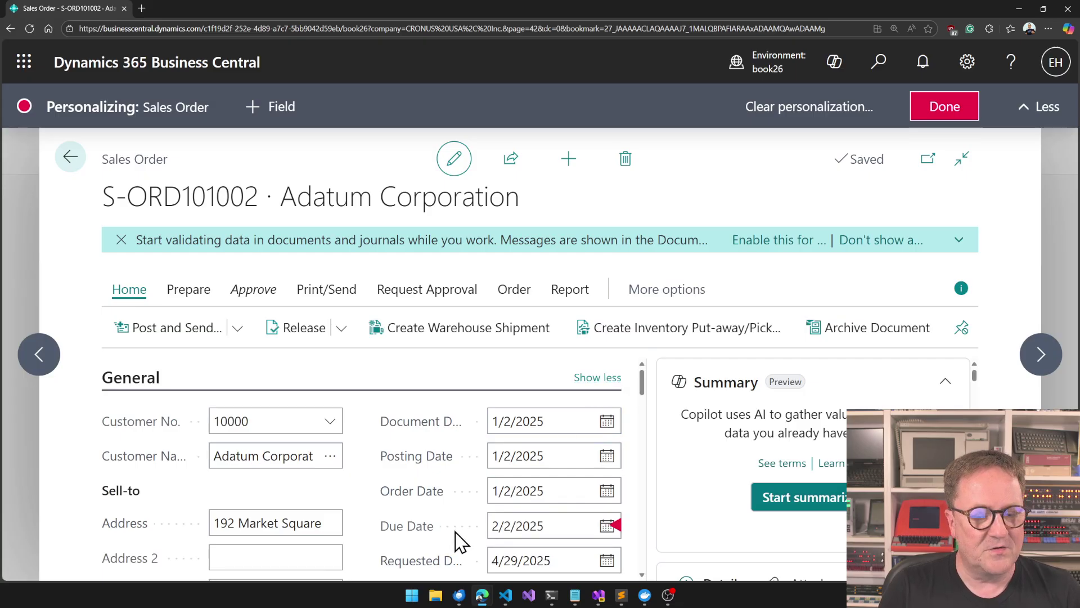
pyautogui.click(613, 378)
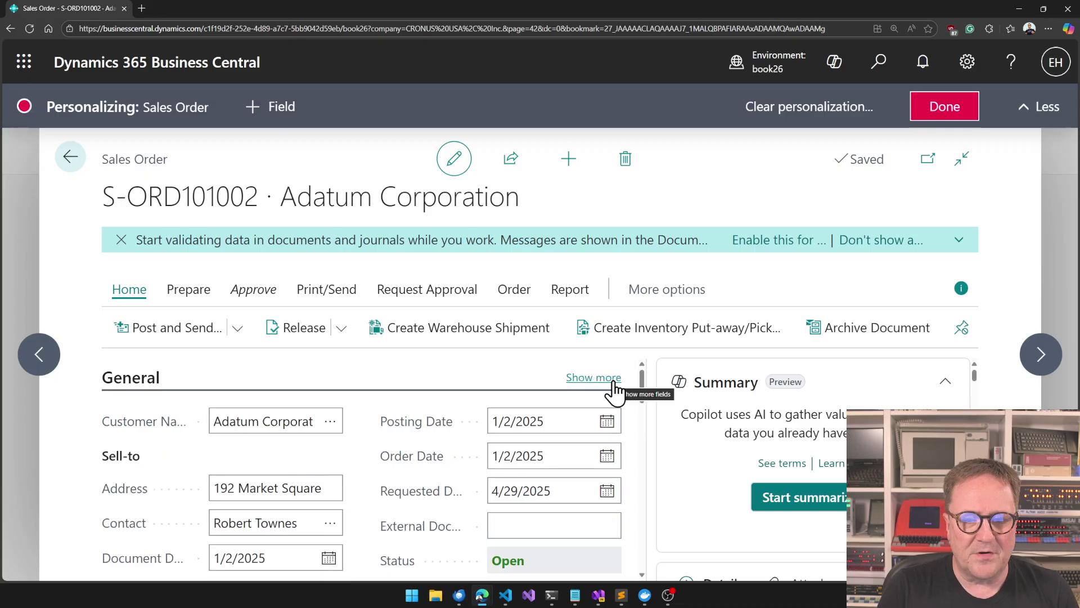
pyautogui.click(613, 378)
pyautogui.click(613, 378)
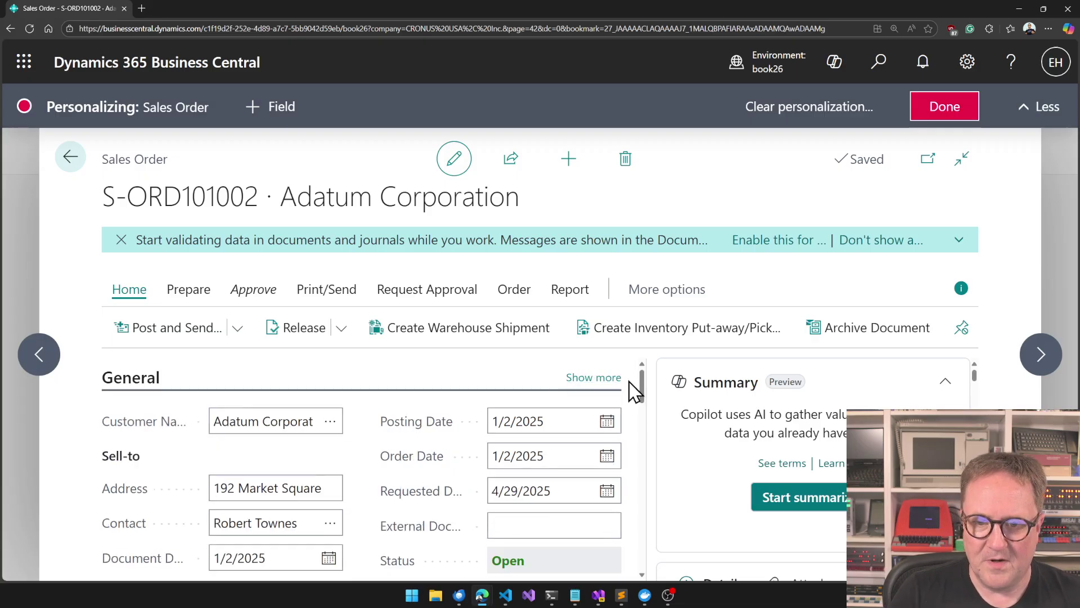
pyautogui.scroll(-2, 416, 450)
pyautogui.scroll(2, 417, 451)
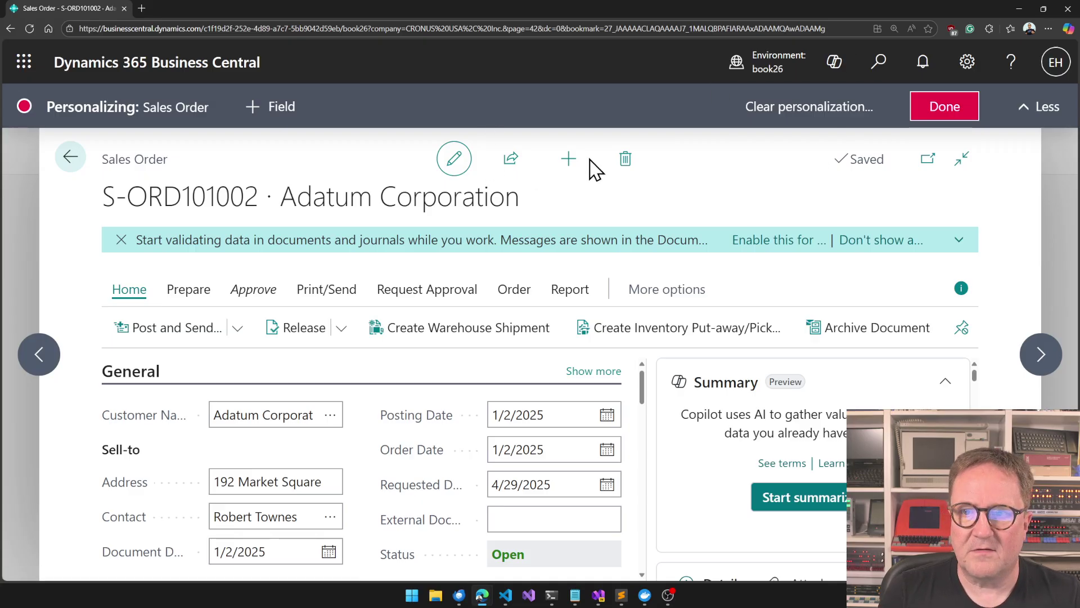
# Leave the Sales Order card's personalization without clearing anything, finish, and return to Sales Orders
pyautogui.click(821, 106)
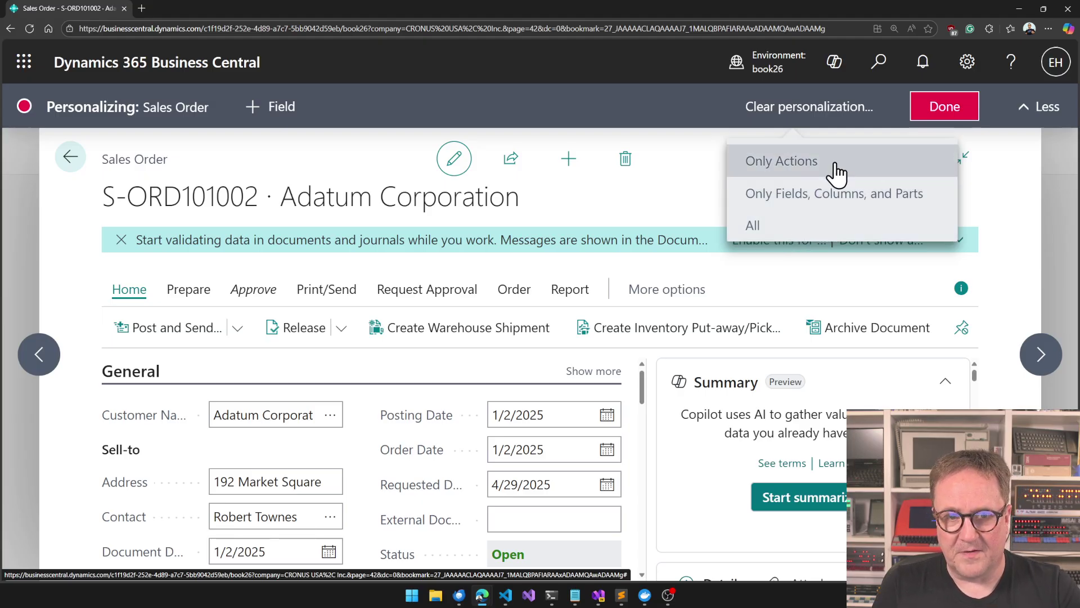
pyautogui.click(670, 211)
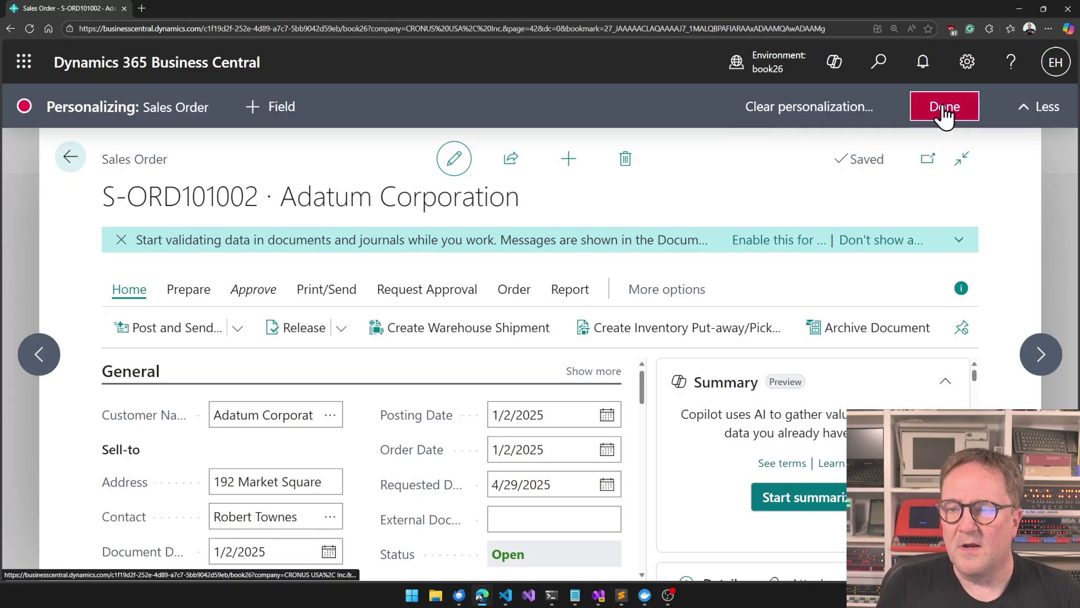
pyautogui.click(841, 127)
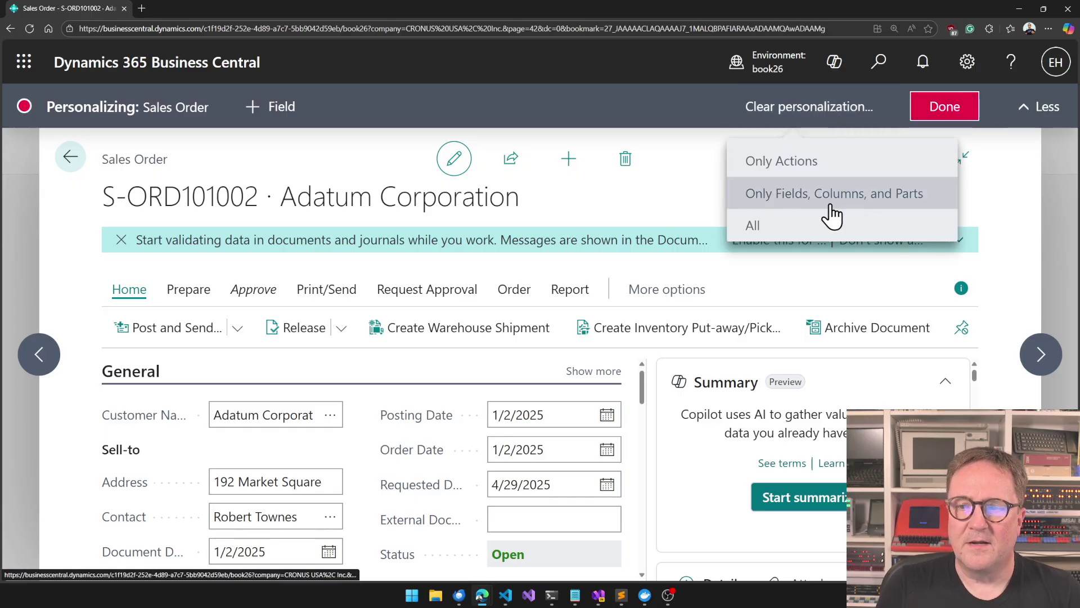
pyautogui.click(667, 218)
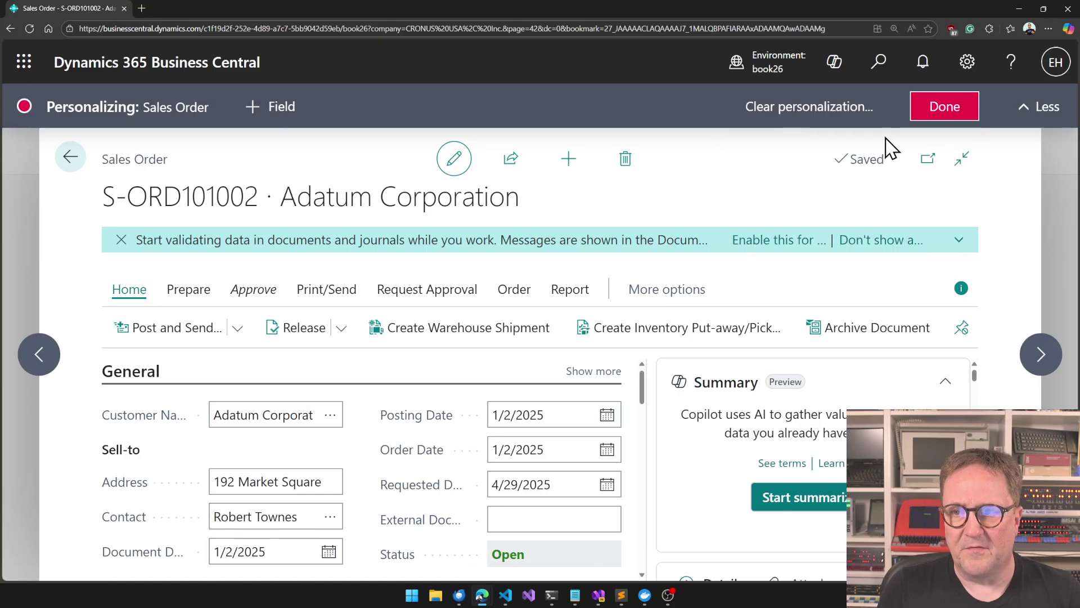
pyautogui.click(944, 110)
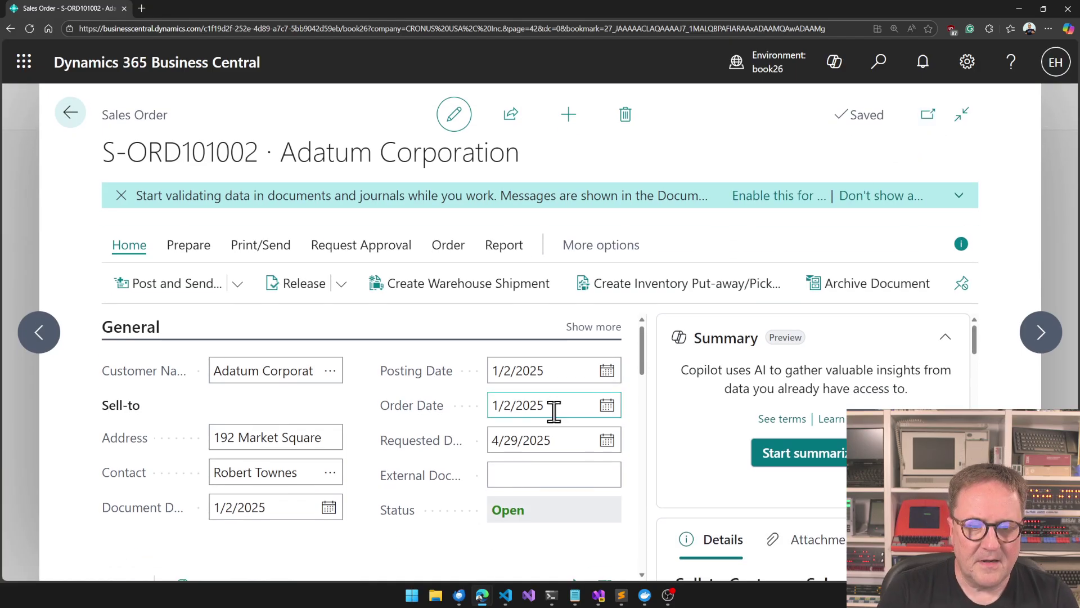
pyautogui.press('Escape')
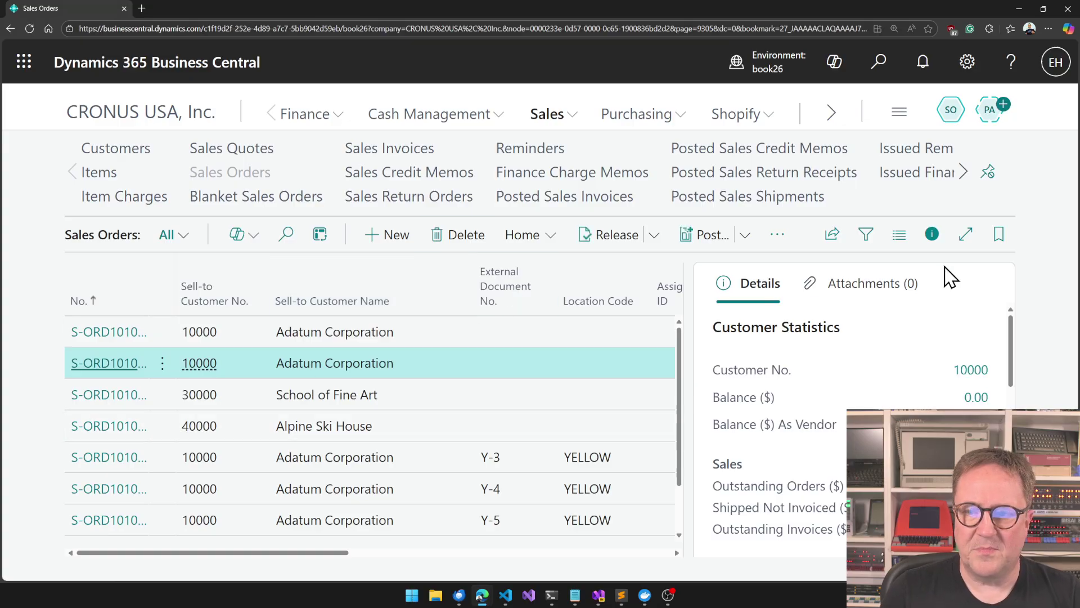
# Hide the FactBox details pane to widen the Sales Orders list
pyautogui.click(933, 235)
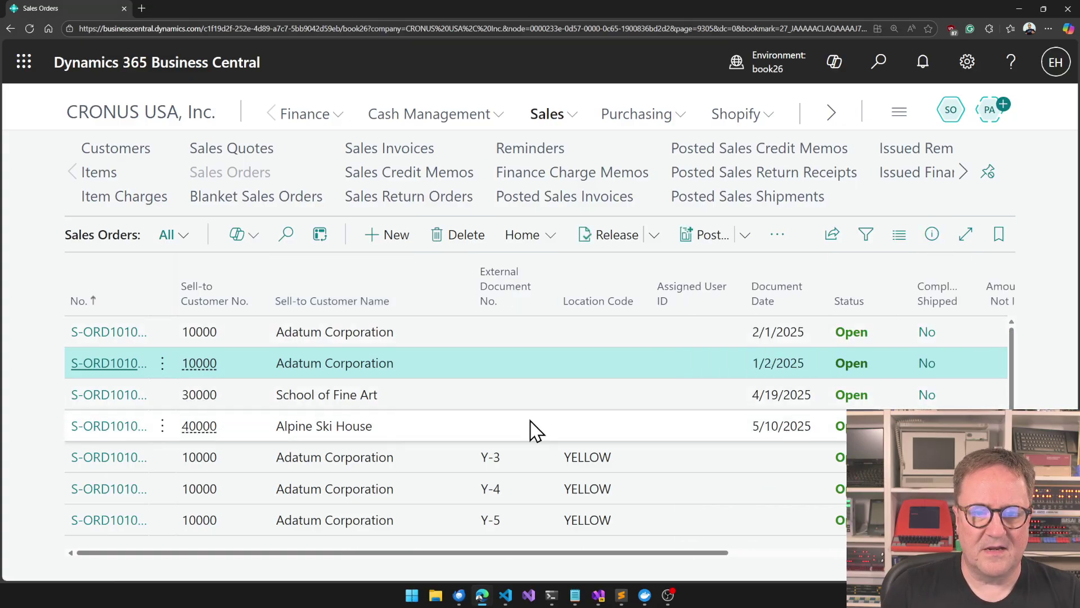
pyautogui.hscroll(5, 625, 427)
pyautogui.hscroll(-5, 627, 427)
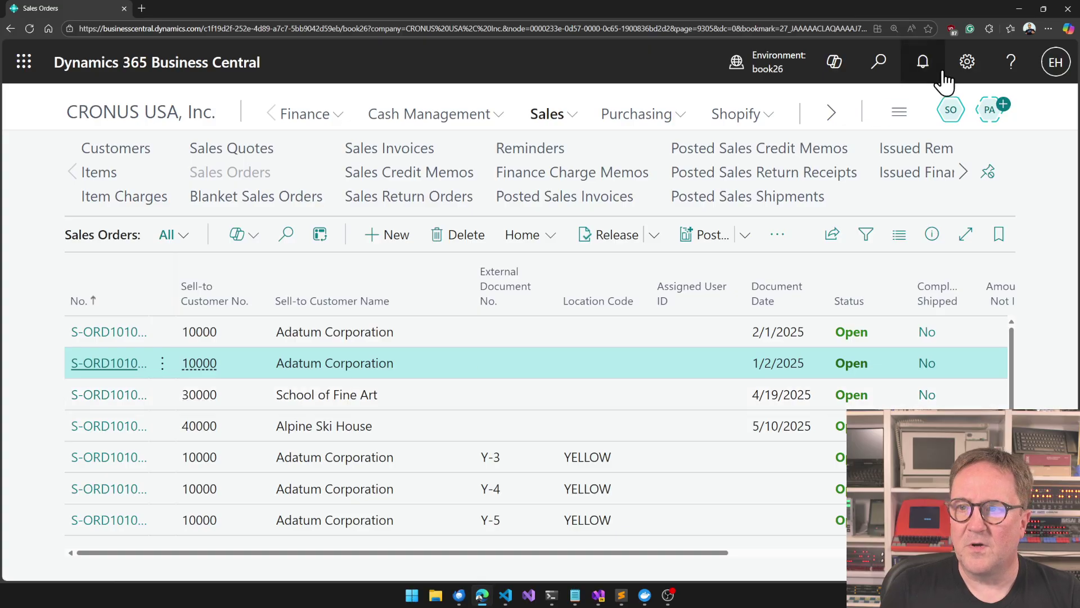
# Personalize the Sales Orders list to freeze columns through Sell-to Customer Name
pyautogui.click(966, 61)
pyautogui.click(837, 197)
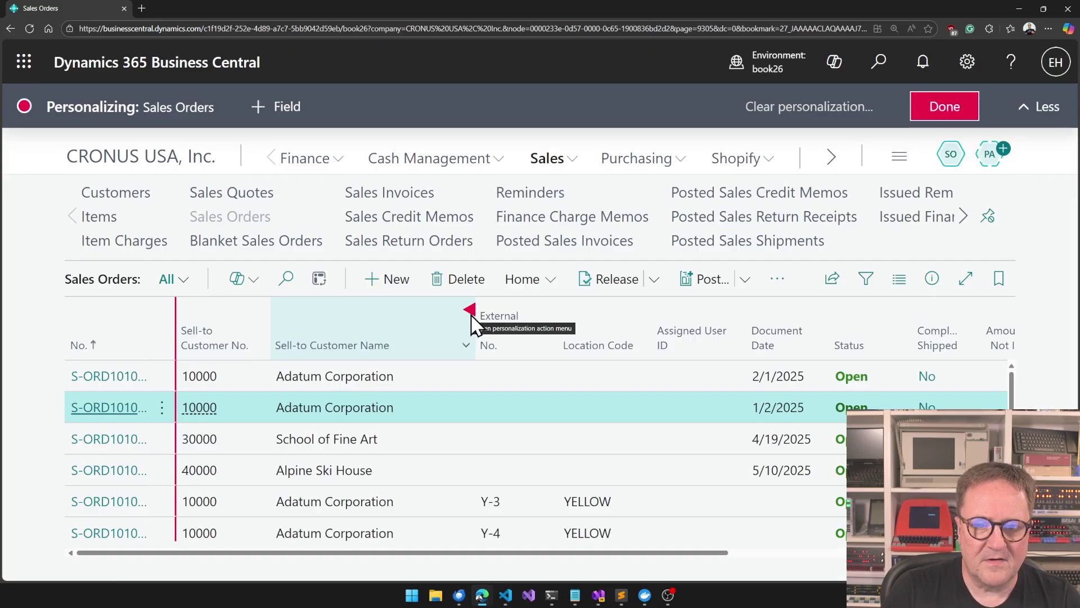
pyautogui.click(470, 309)
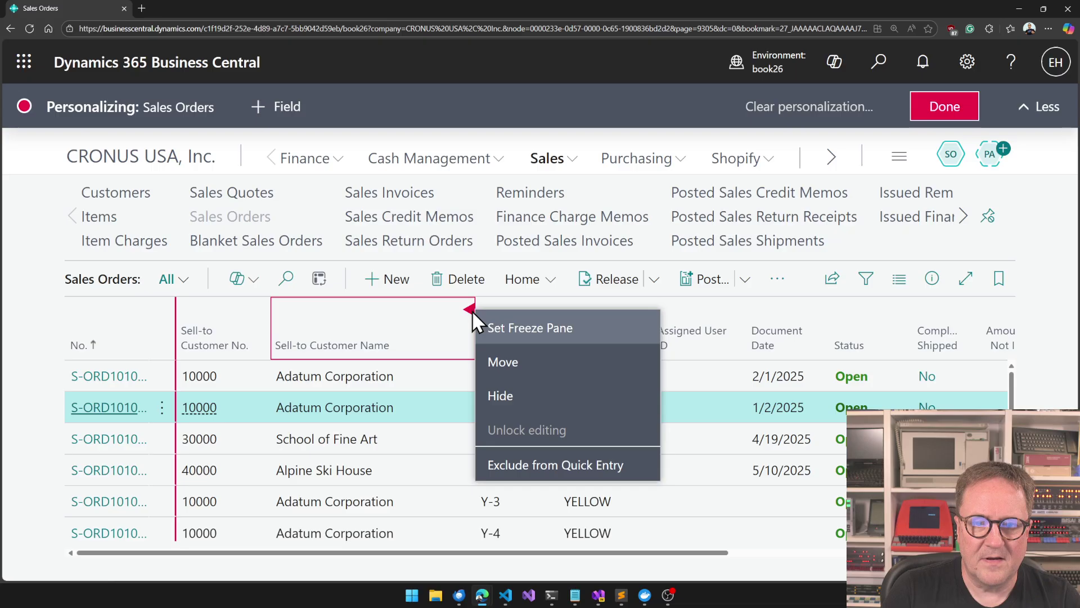
pyautogui.click(508, 336)
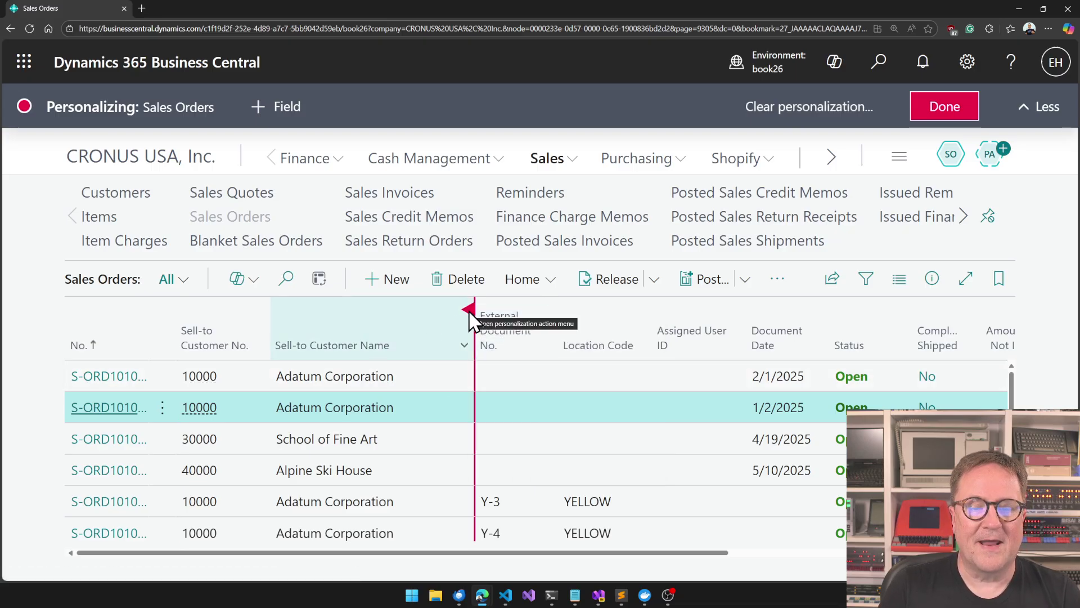
pyautogui.hscroll(5, 723, 478)
pyautogui.hscroll(-5, 724, 478)
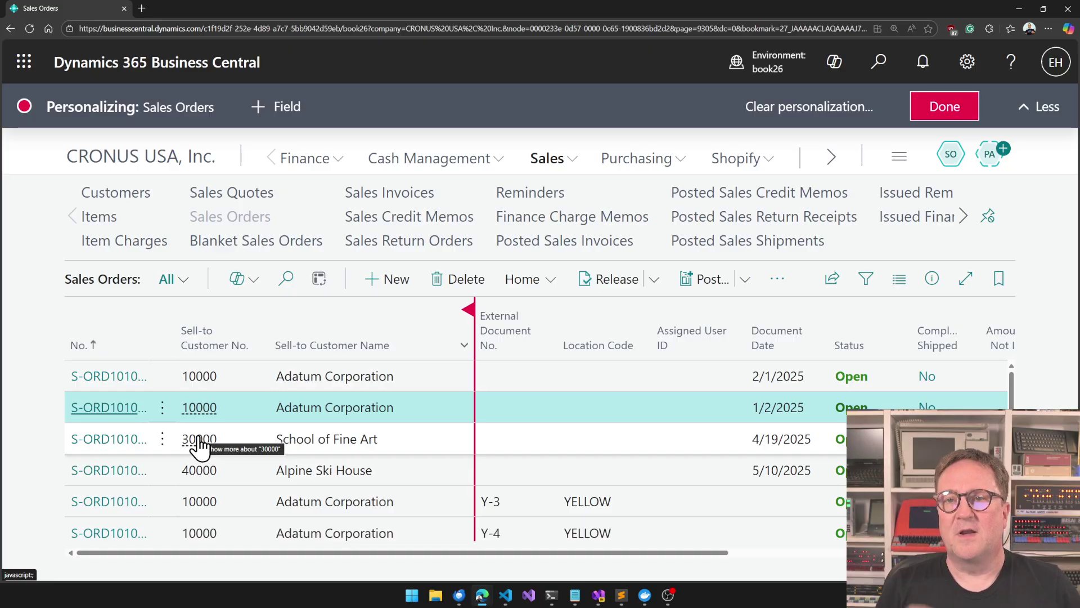
pyautogui.hscroll(5, 697, 456)
pyautogui.hscroll(-5, 698, 456)
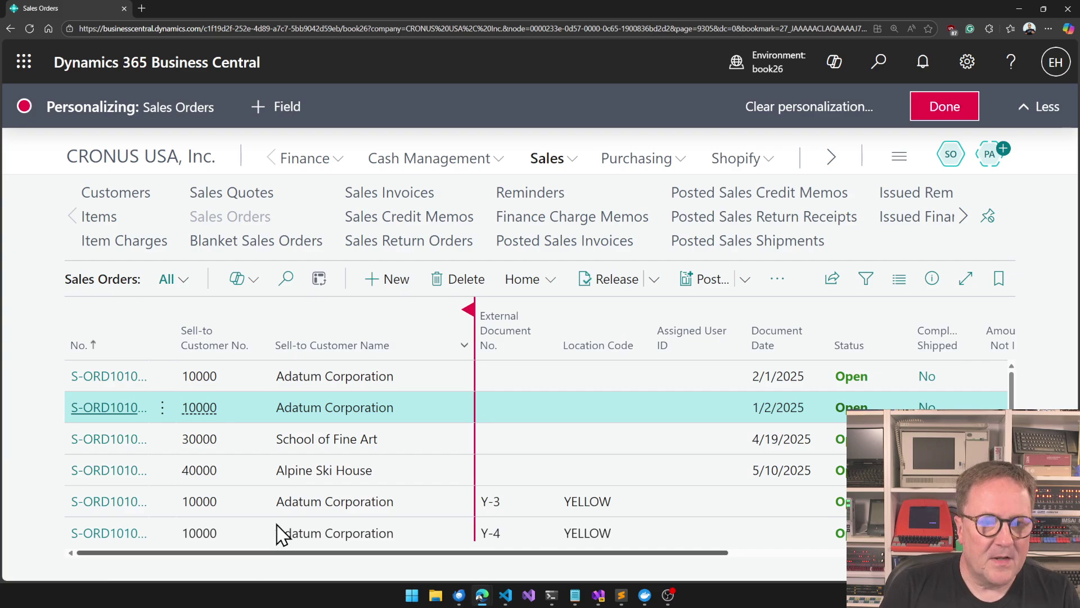
# Browse the saved Sales Orders views and show the views and filter pane
pyautogui.click(179, 280)
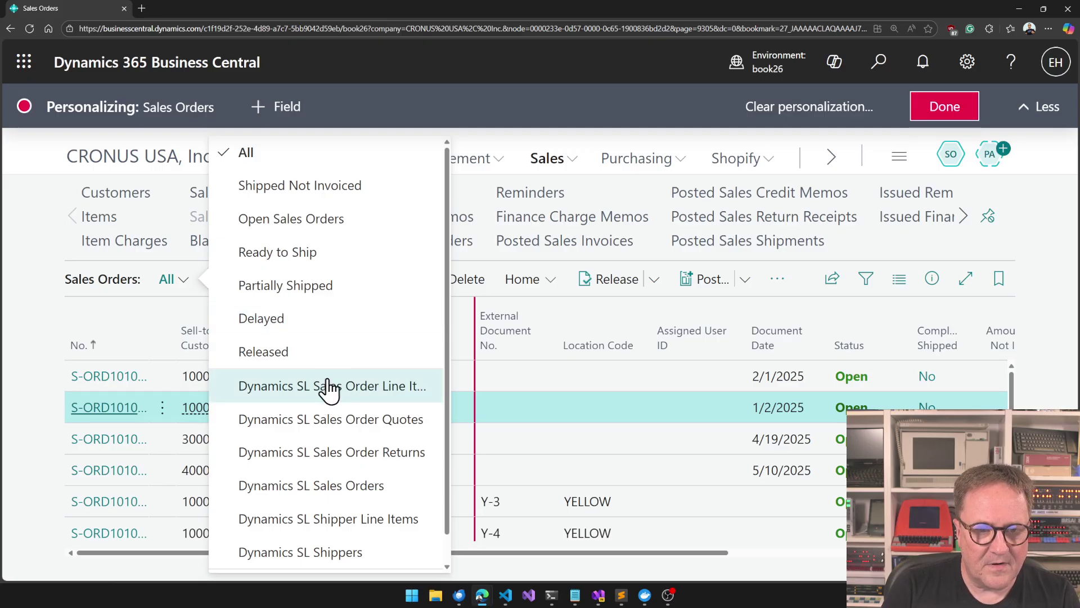
pyautogui.scroll(-1, 444, 562)
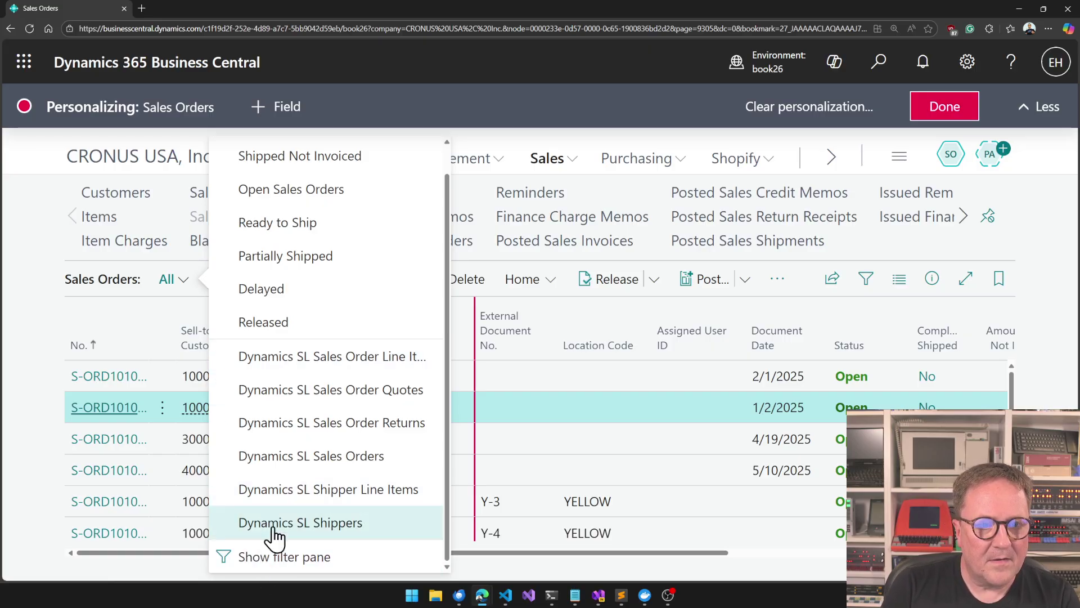
pyautogui.press('Escape')
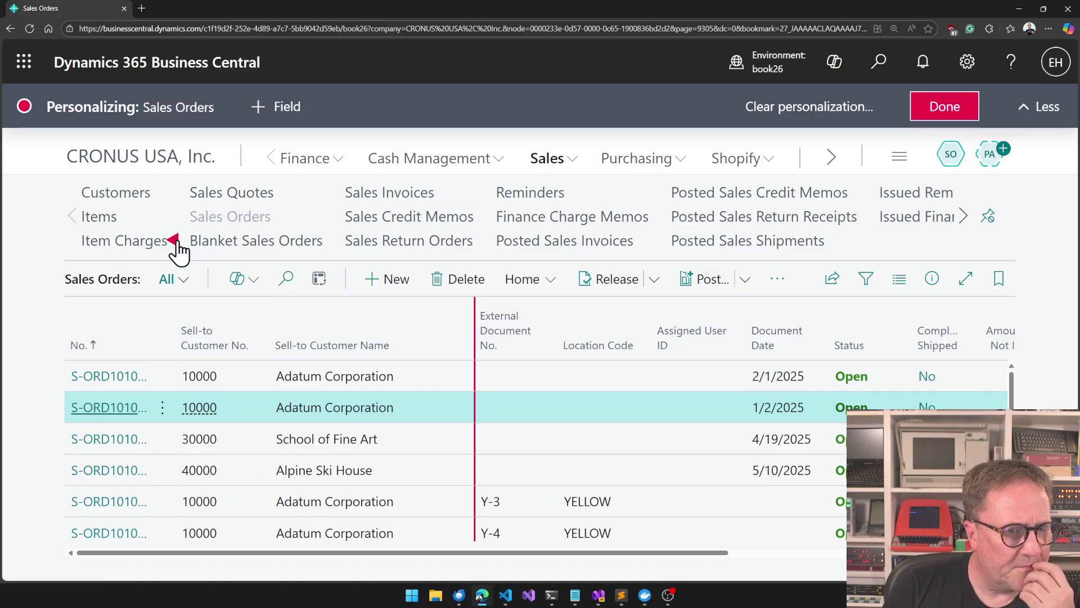
pyautogui.click(182, 290)
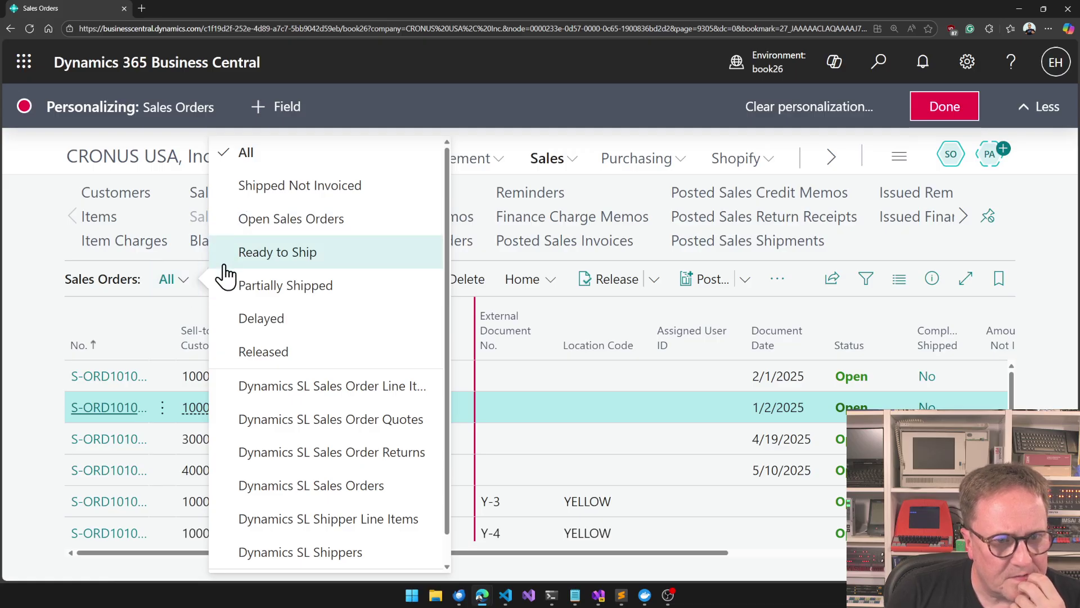
pyautogui.scroll(-1, 294, 484)
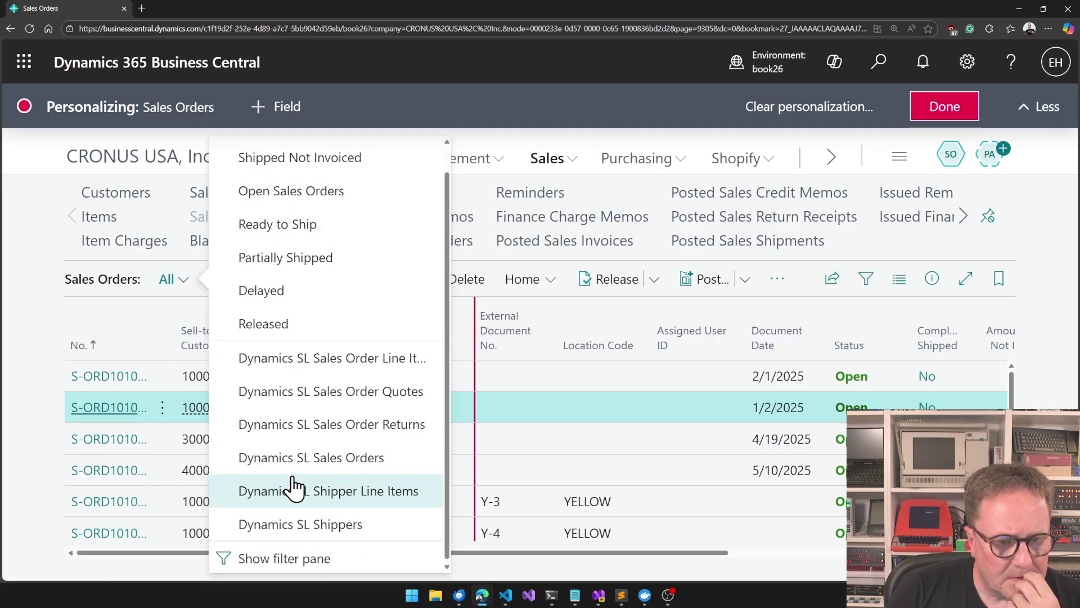
pyautogui.click(284, 558)
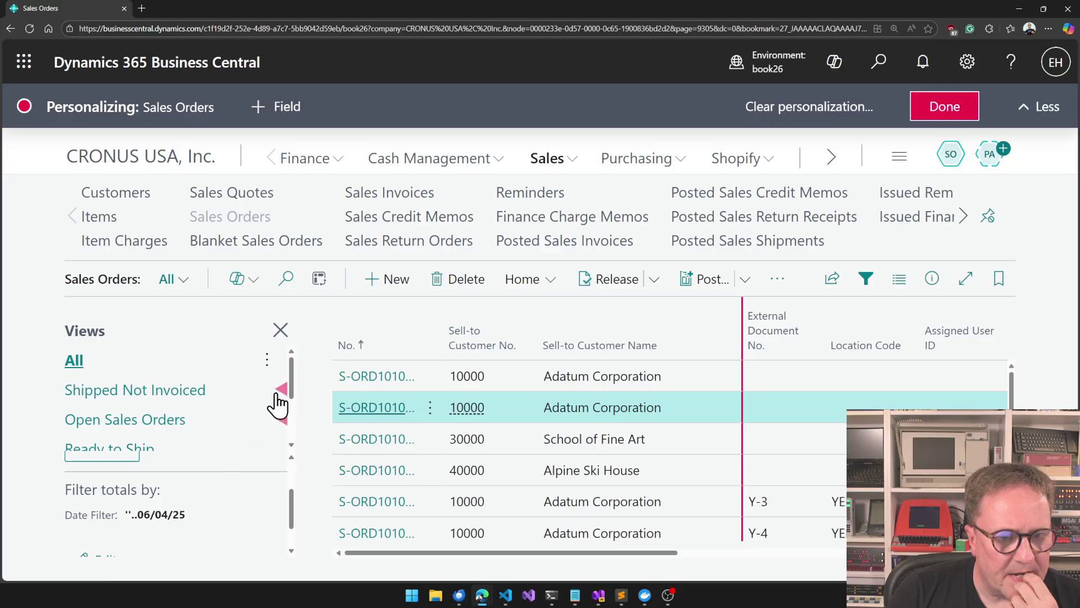
# Move the Ready to Ship view to the top of the Views list, then close the pane
pyautogui.scroll(-2, 242, 436)
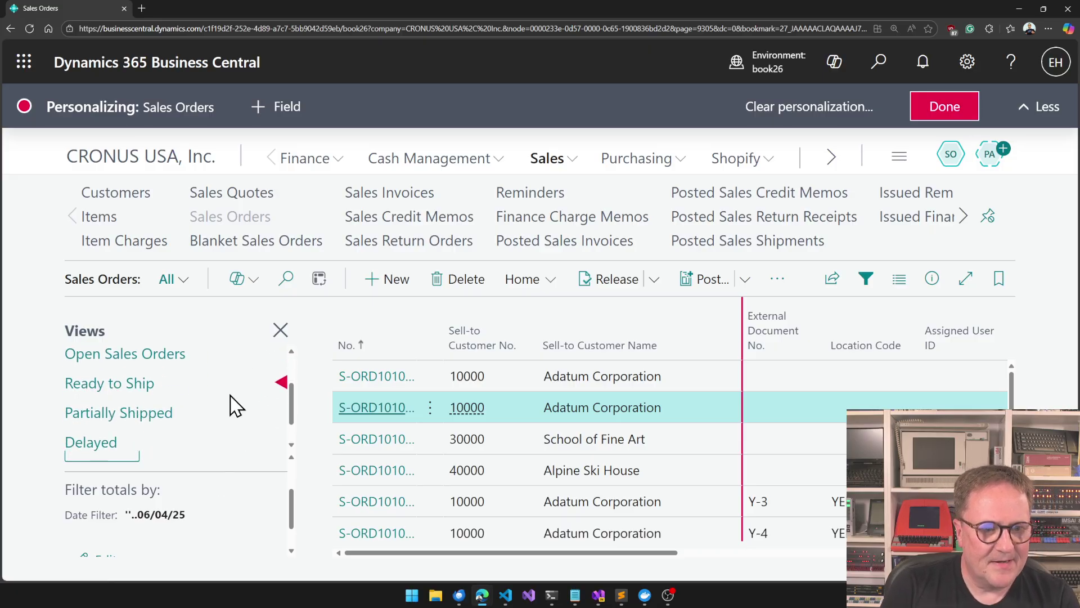
pyautogui.scroll(2, 234, 405)
pyautogui.scroll(-1, 234, 405)
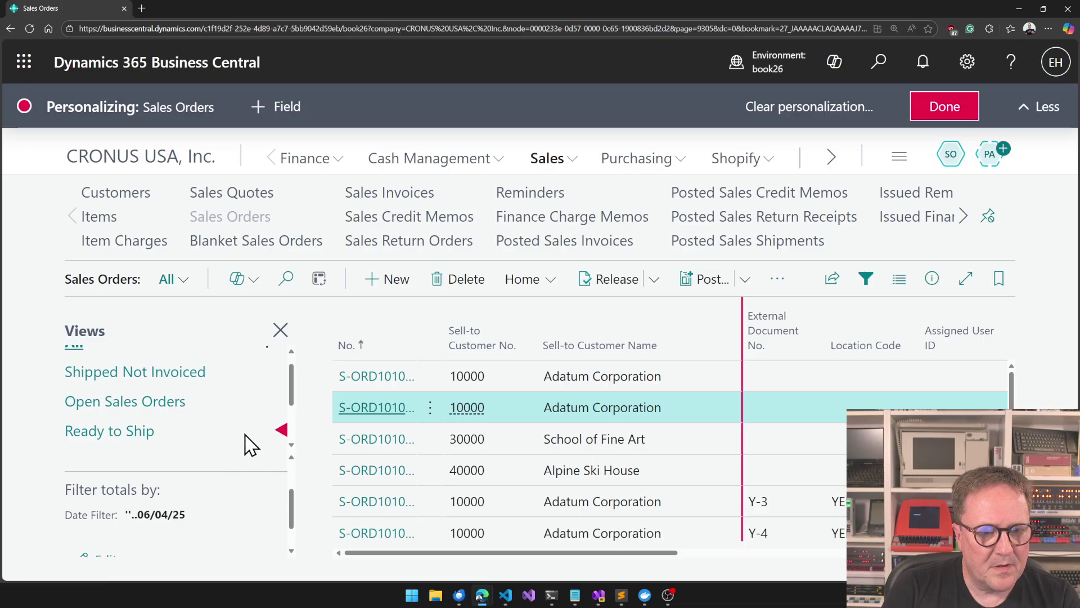
pyautogui.moveTo(252, 444); pyautogui.dragTo(249, 377)
pyautogui.click(283, 371)
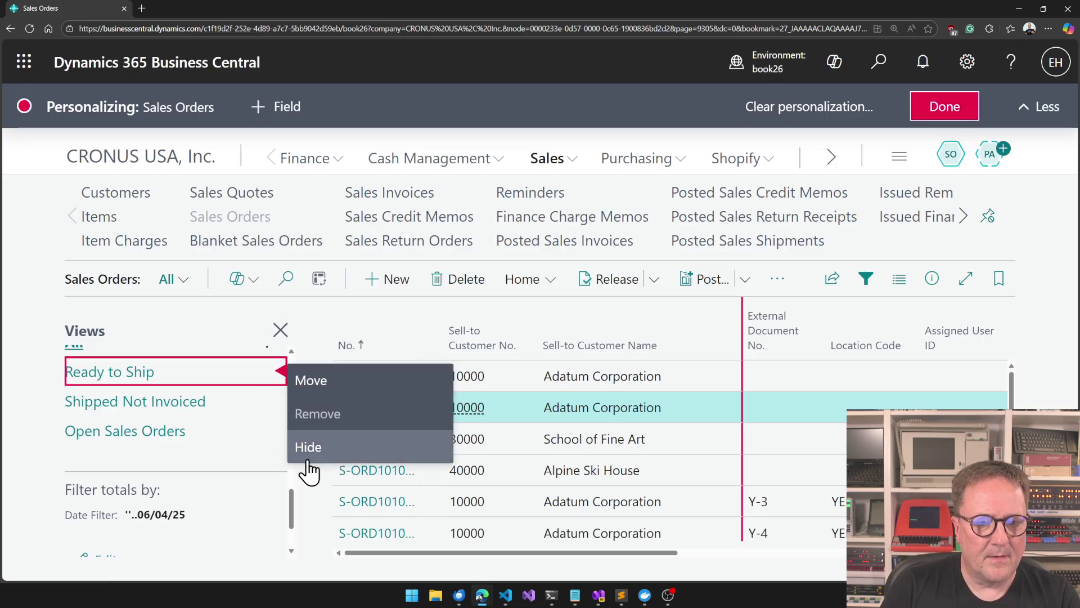
pyautogui.click(280, 331)
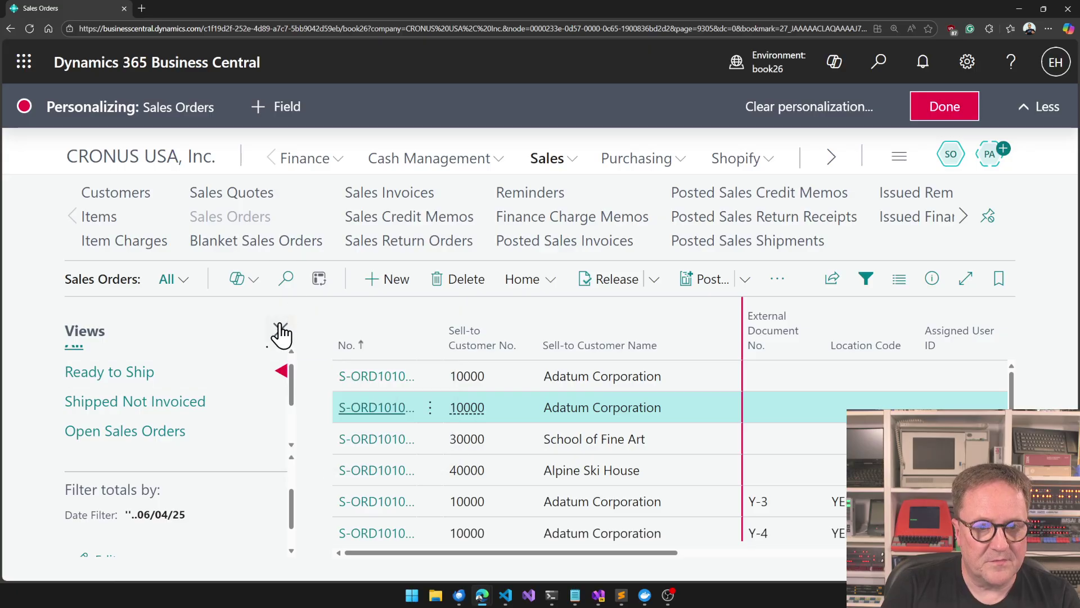
# Check the new views order and toggle the filter pane with Shift+F3
pyautogui.click(177, 283)
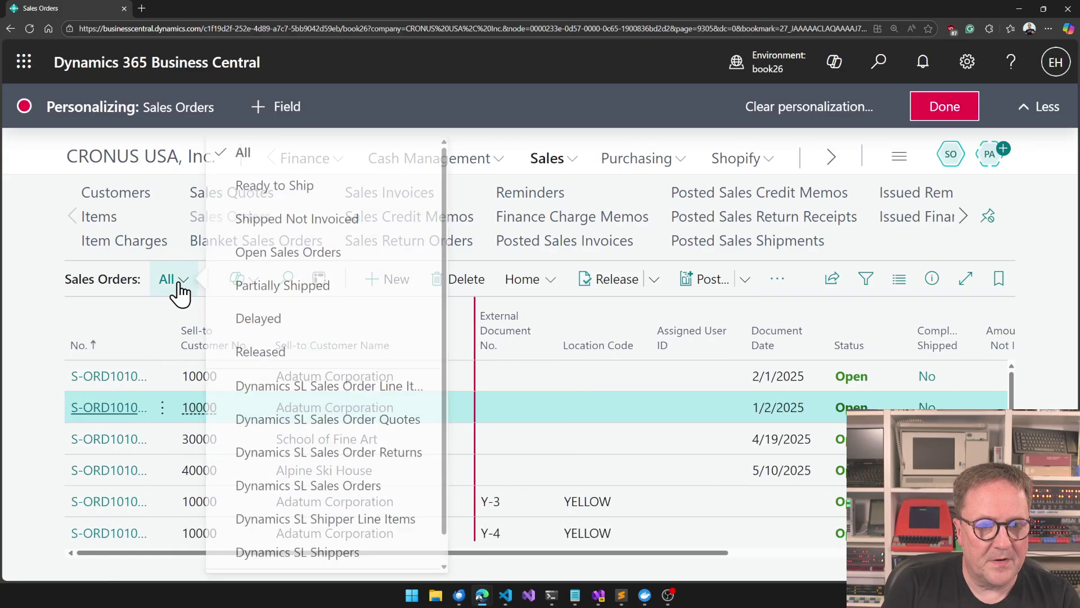
pyautogui.click(290, 194)
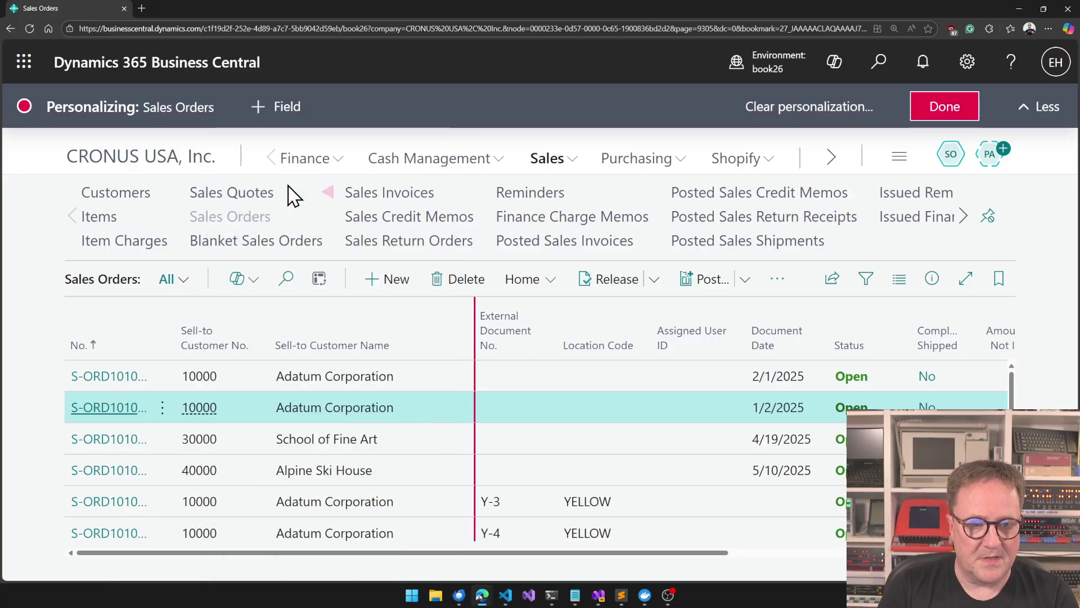
pyautogui.hotkey('shift', 'F3')
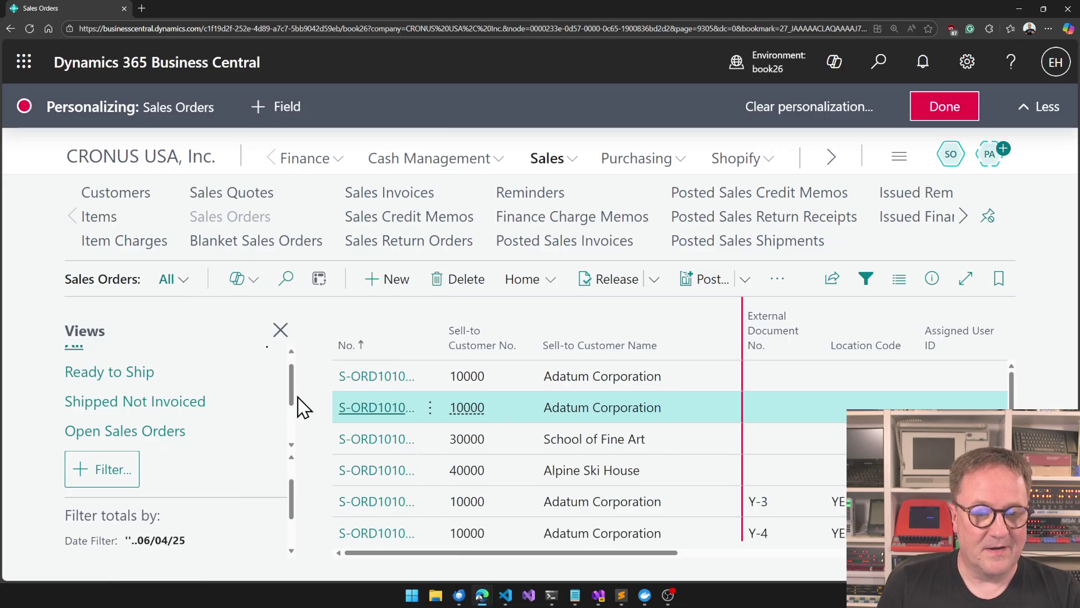
pyautogui.hotkey('shift', 'F3')
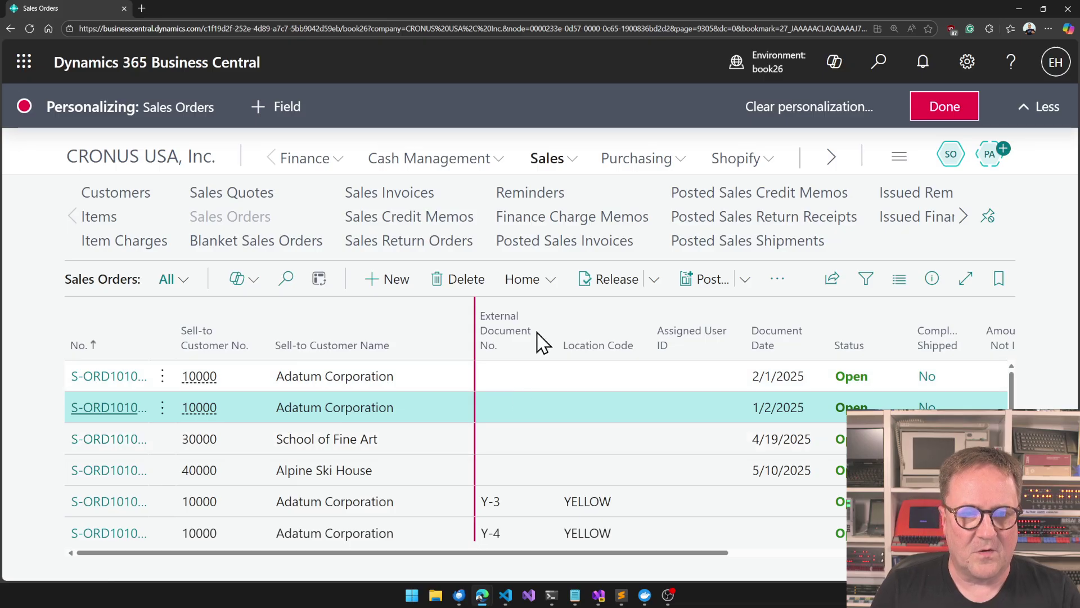
# Finish personalizing Sales Orders and open item 1925-W's Assembly BOM from the Items list
pyautogui.click(942, 110)
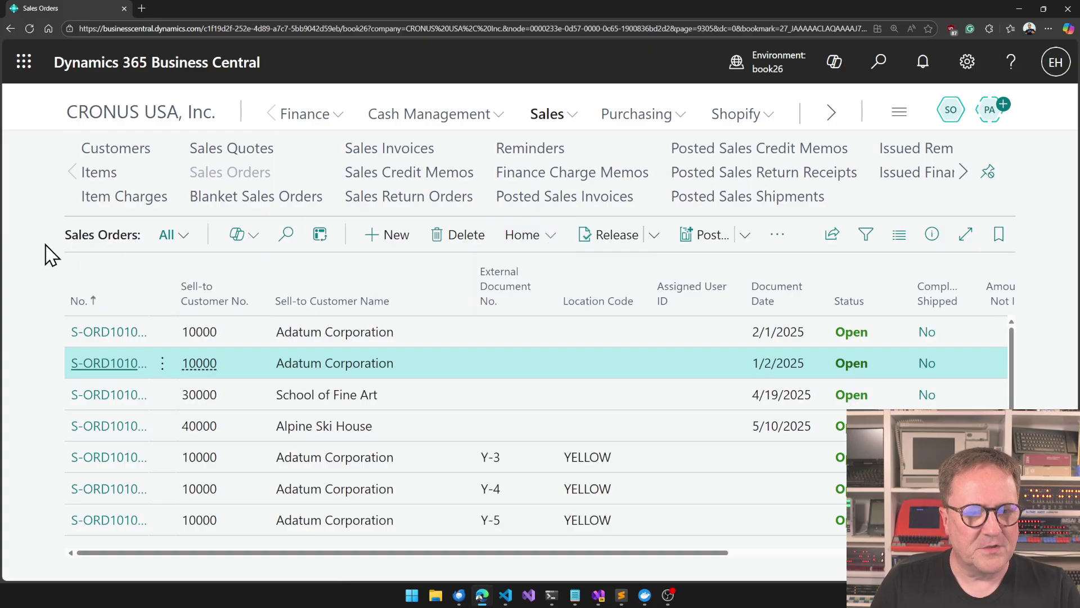
pyautogui.click(99, 172)
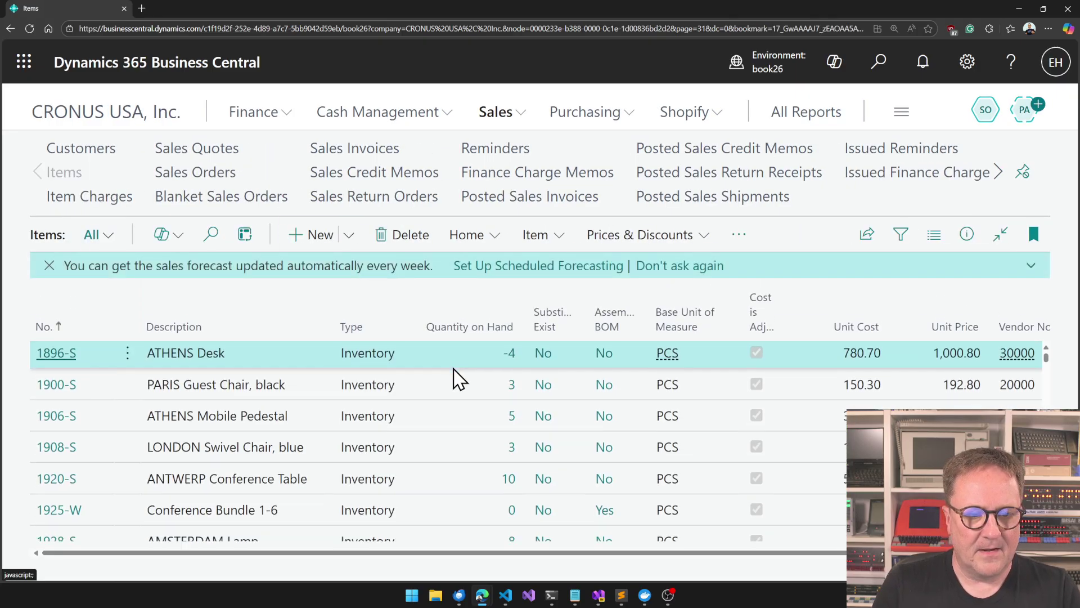
pyautogui.scroll(-1, 454, 379)
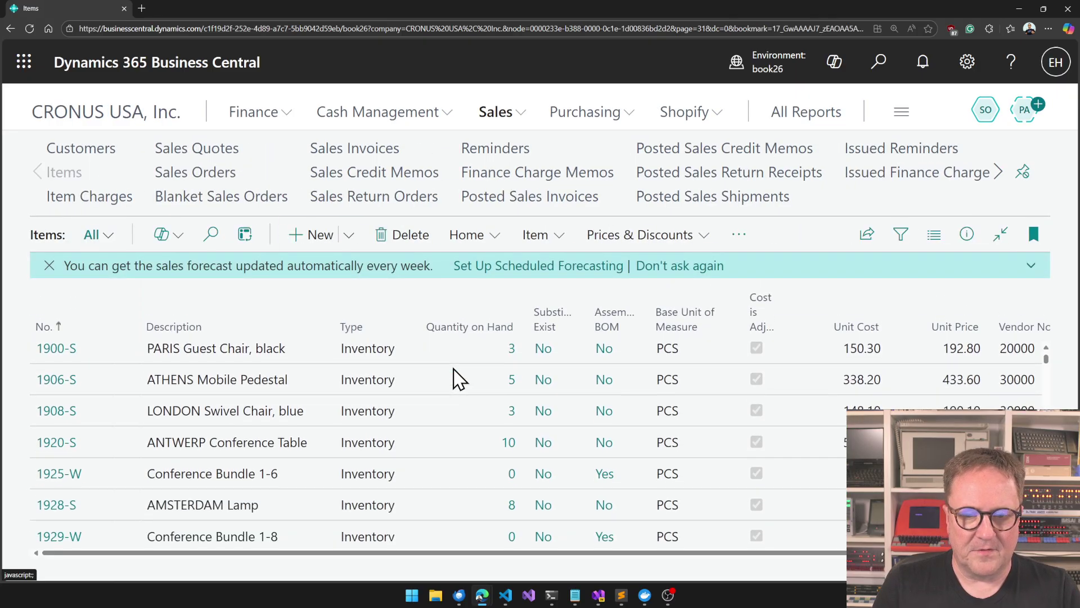
pyautogui.click(606, 475)
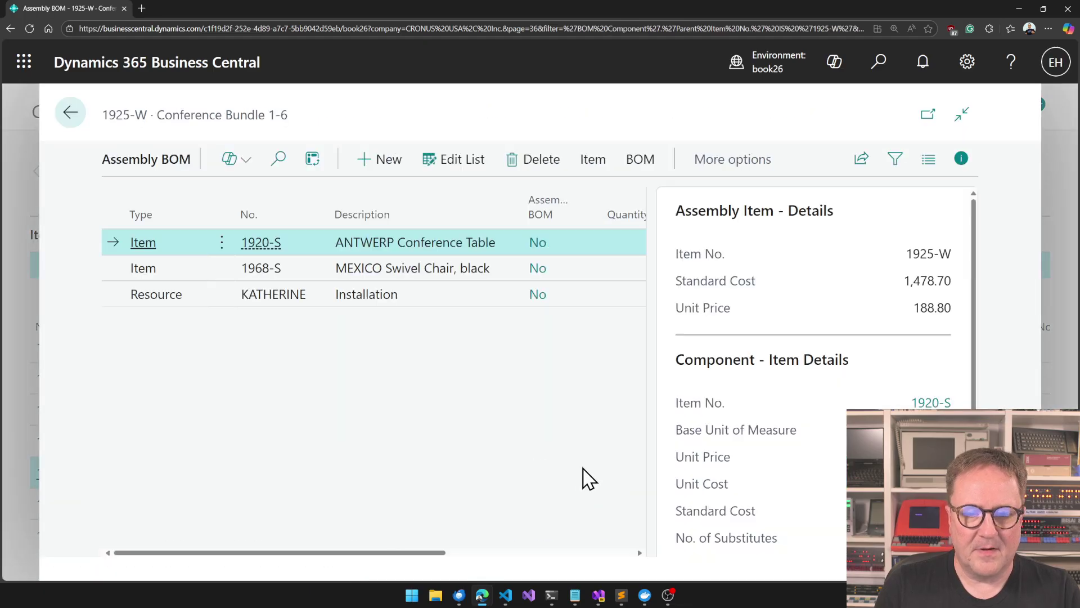
# Open Item Availability by BOM Level through a 'bom level' search
pyautogui.press('Escape')
pyautogui.hotkey('alt', 'q')
pyautogui.write('bom le')
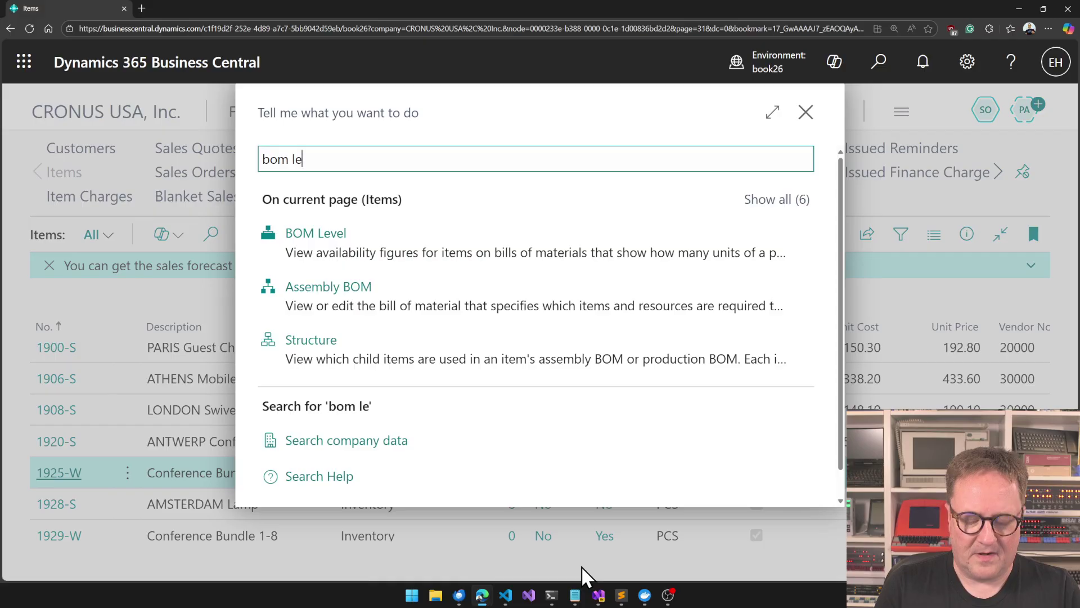
pyautogui.write('vel')
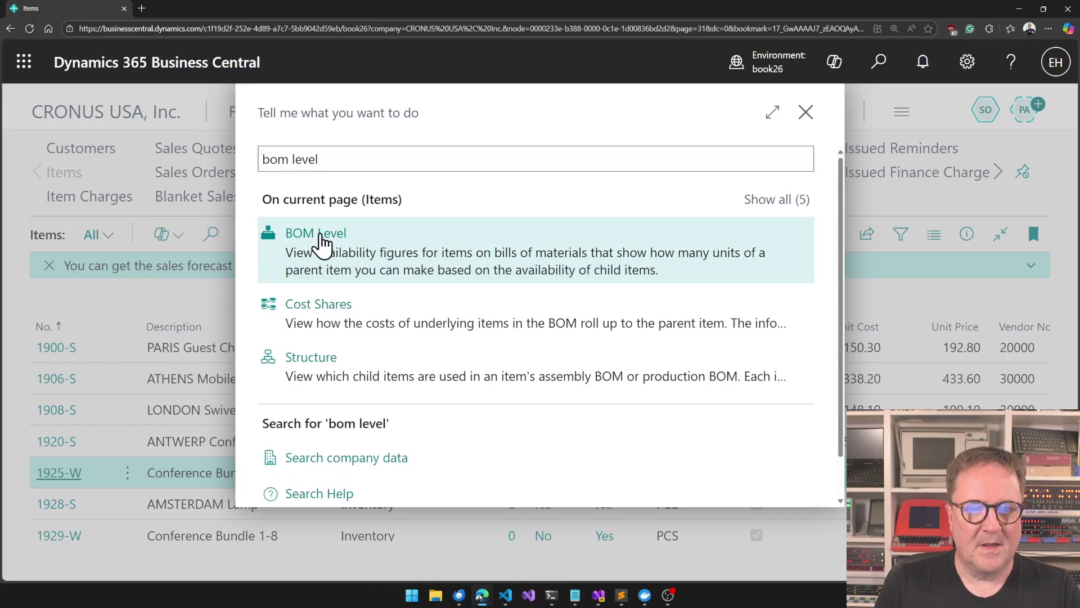
pyautogui.click(320, 239)
pyautogui.scroll(-3, 397, 281)
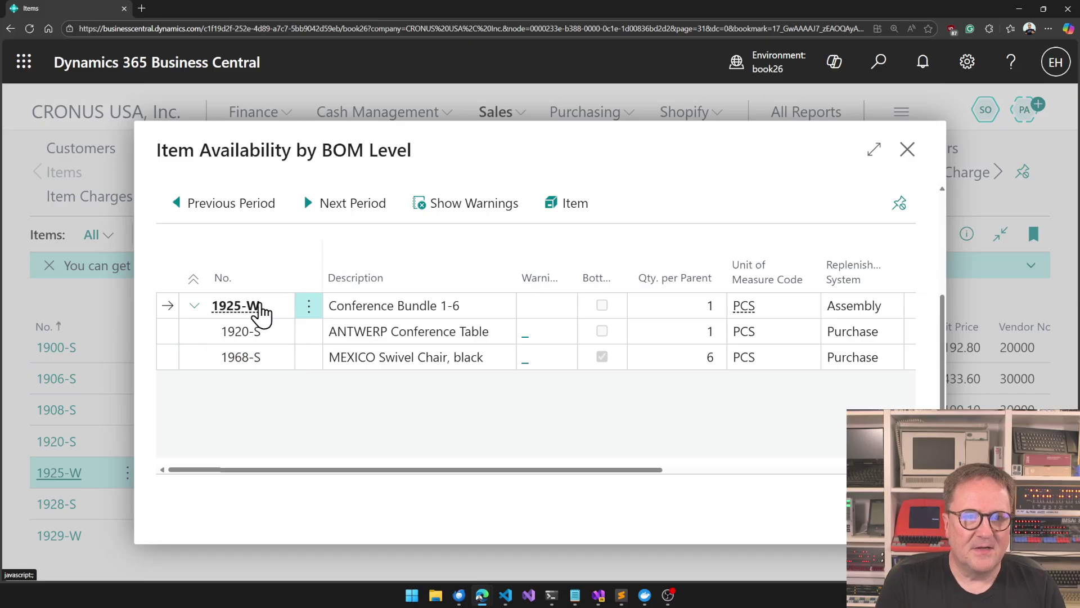
# Collapse and re-expand the 1925-W row, then switch the page into personalization mode
pyautogui.click(193, 307)
pyautogui.click(194, 307)
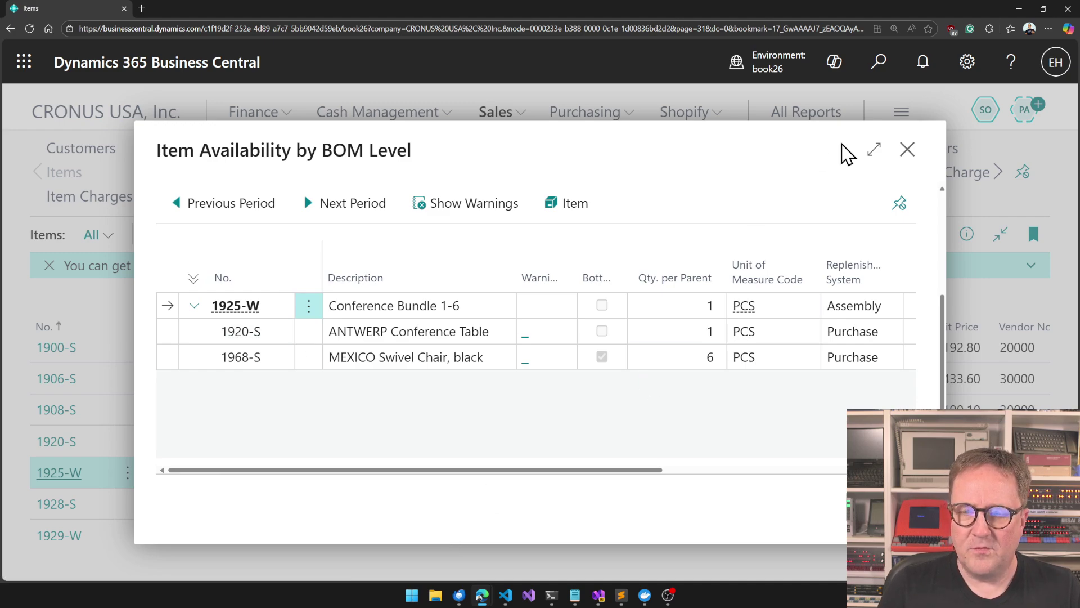
pyautogui.click(967, 63)
pyautogui.click(826, 217)
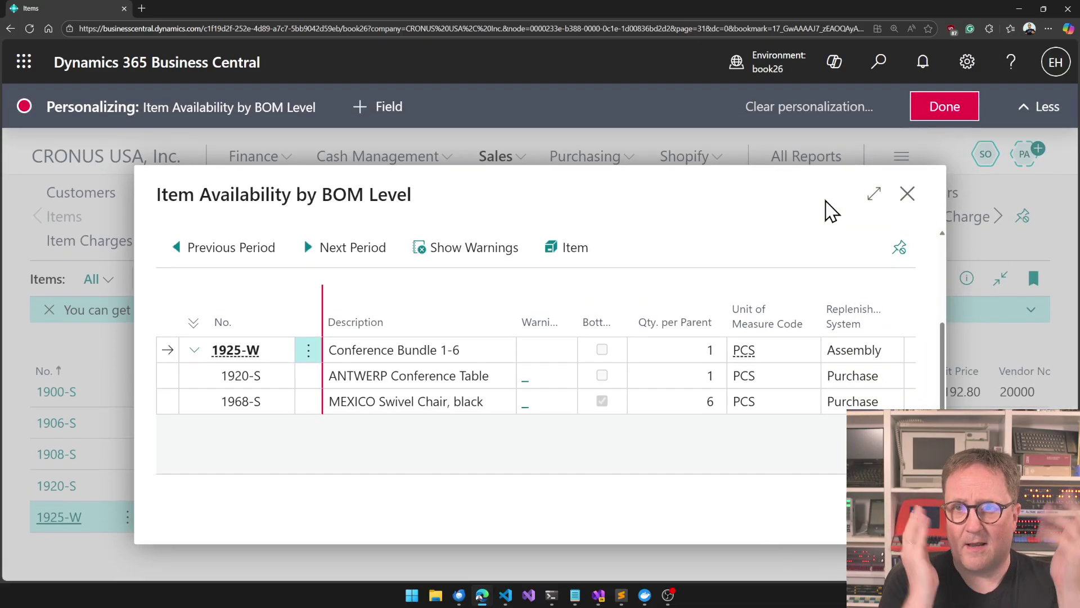
# Collapse the 1925-W row, finish personalizing, and close the BOM Level page
pyautogui.click(193, 352)
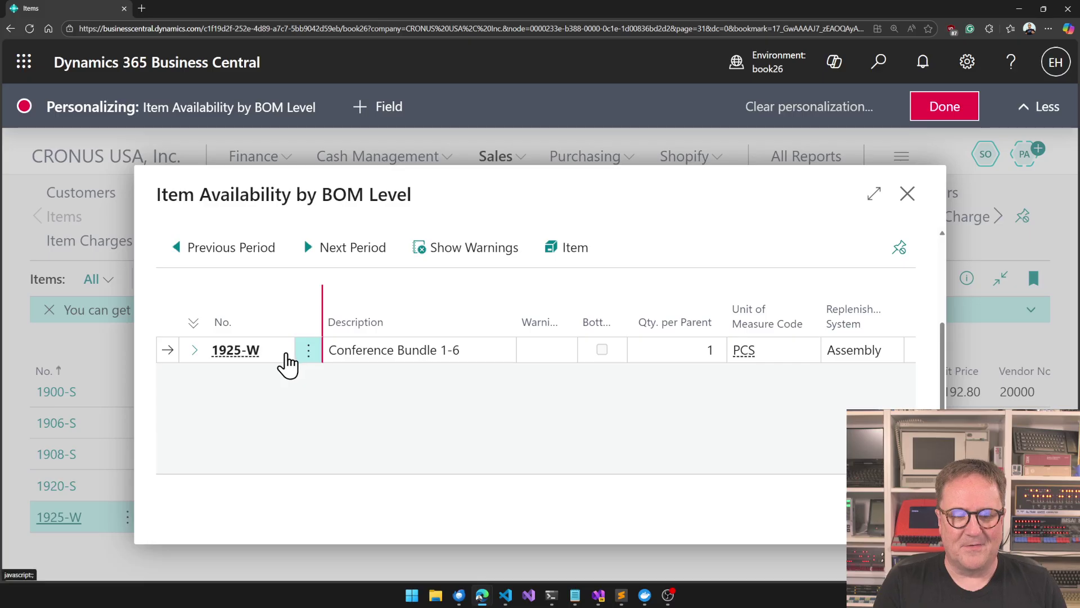
pyautogui.click(941, 113)
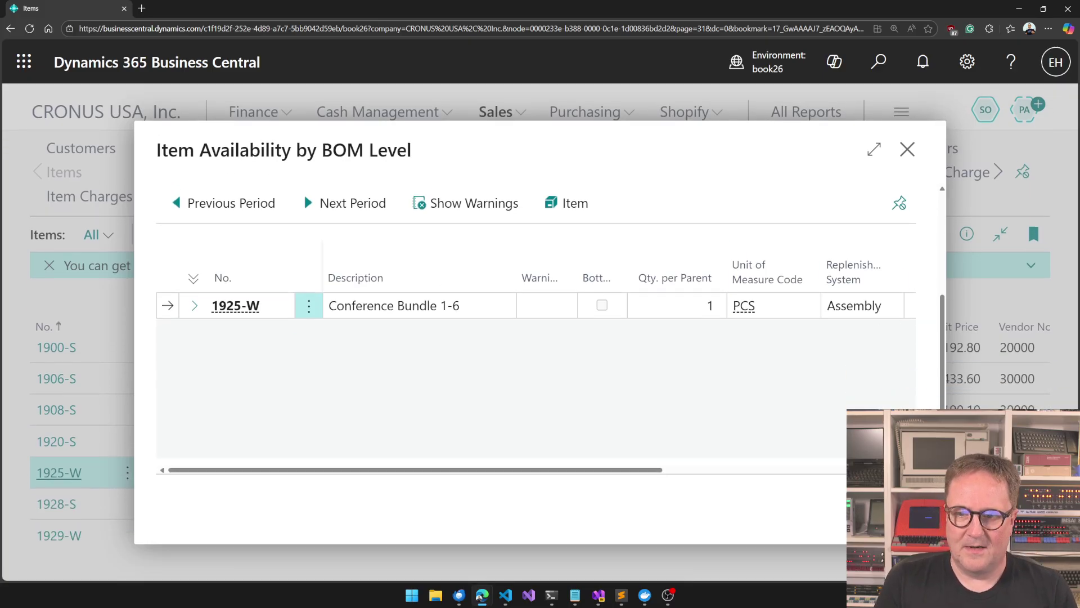
pyautogui.press('Escape')
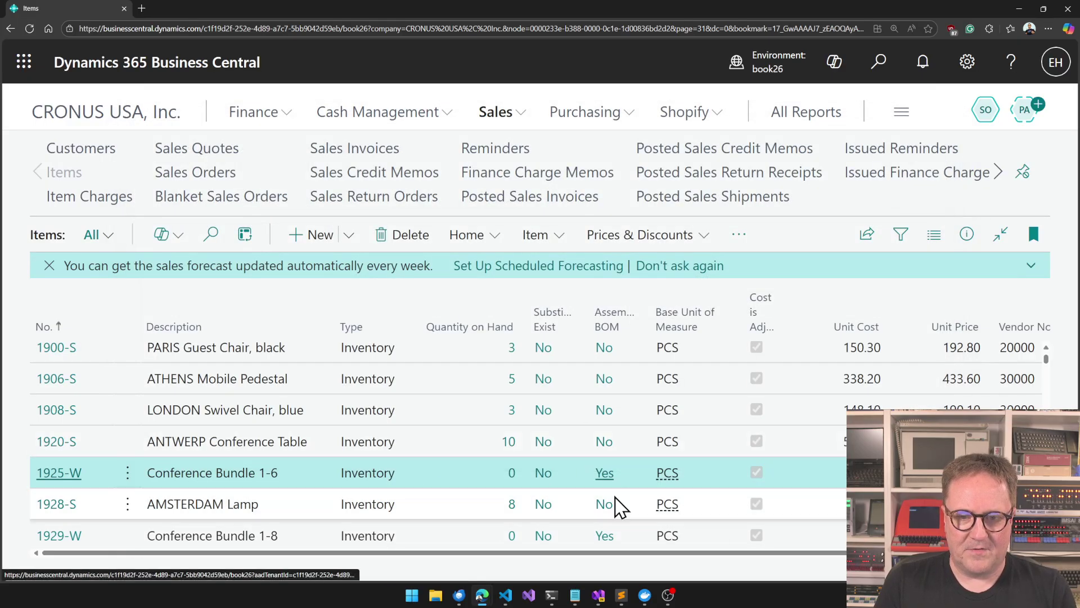
# Reopen BOM Level through a 'bom' search and collapse the 1925-W row
pyautogui.hotkey('alt', 'q')
pyautogui.write('bom l')
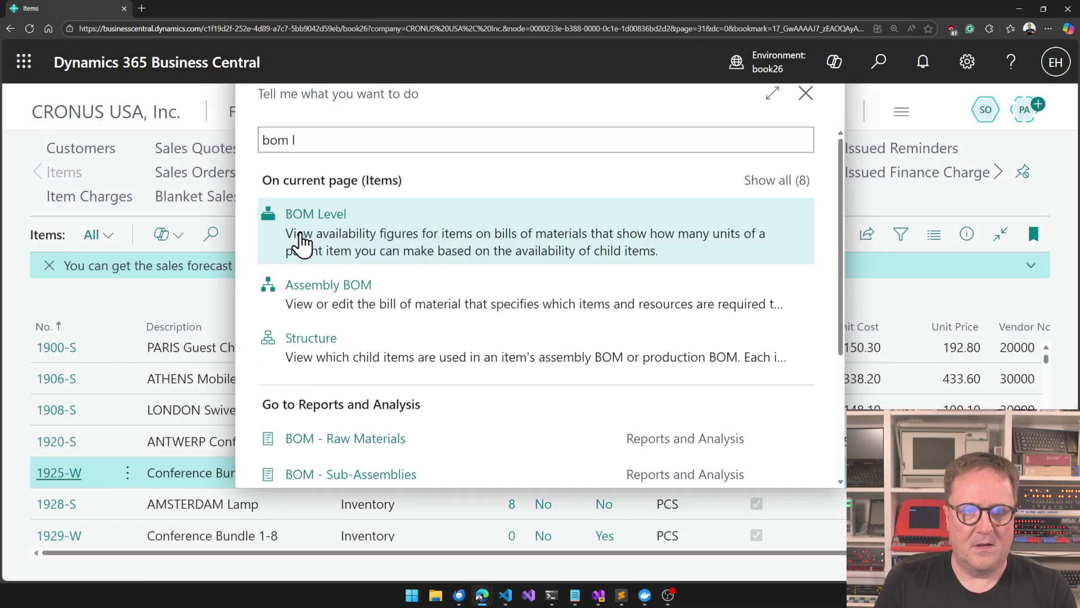
pyautogui.click(303, 243)
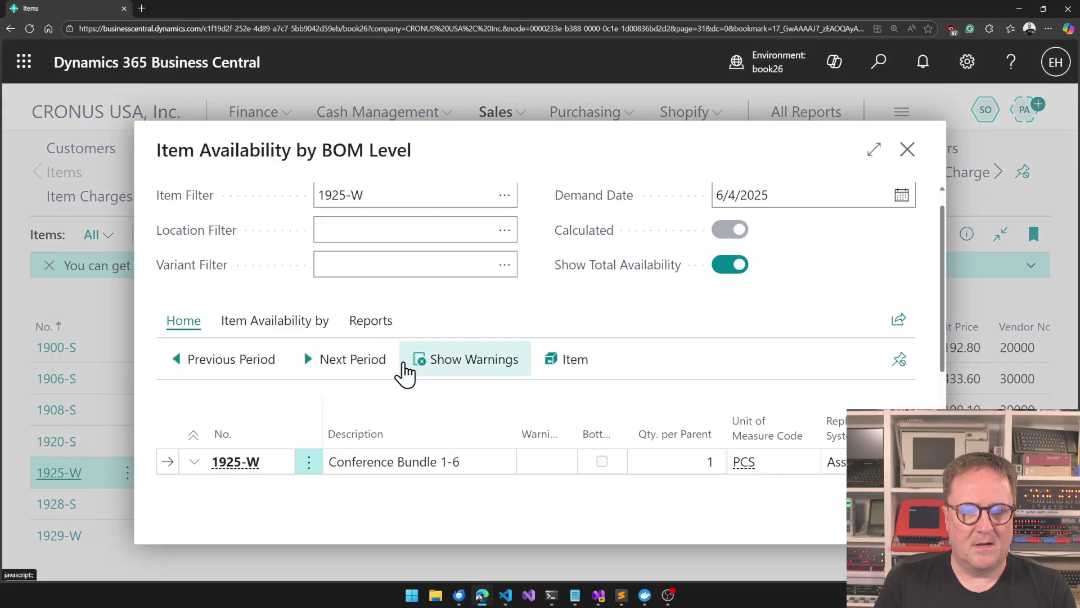
pyautogui.scroll(-3, 358, 401)
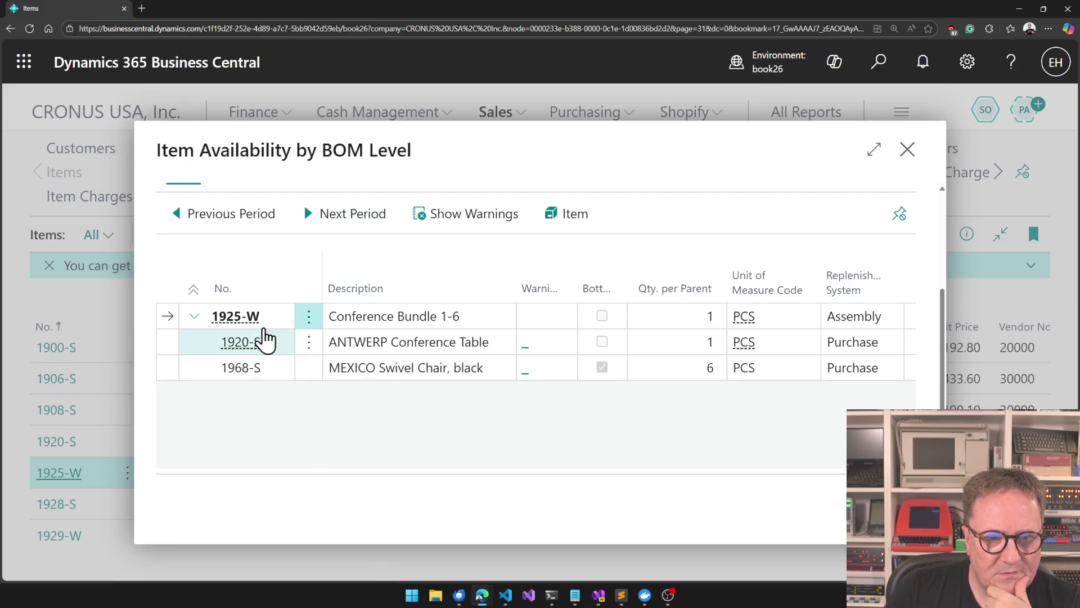
pyautogui.click(195, 317)
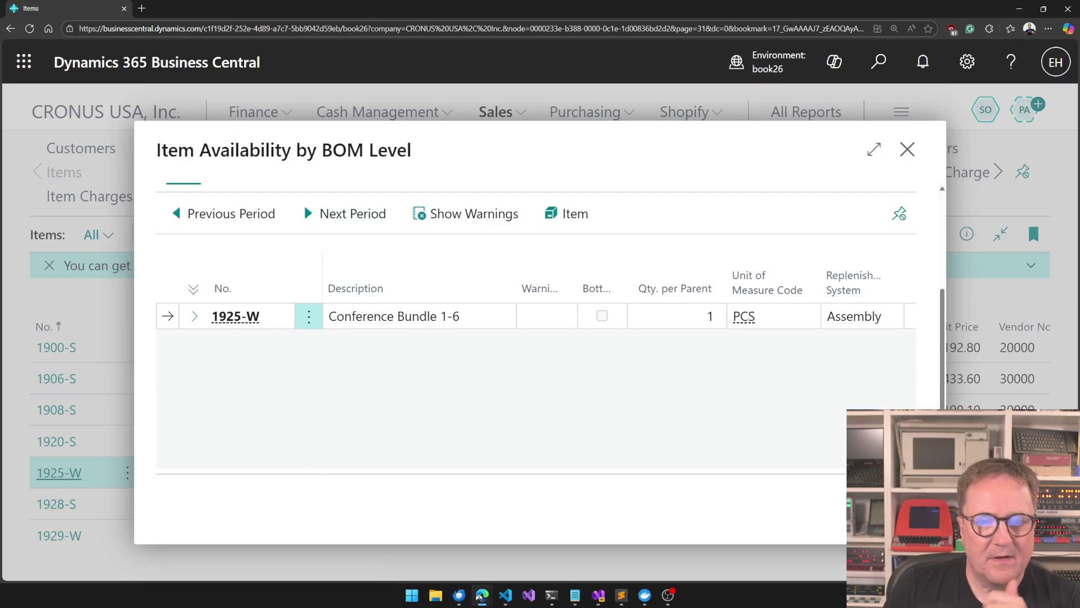
# Close and reopen Item Availability by BOM Level through a 'bom level' search
pyautogui.press('Escape')
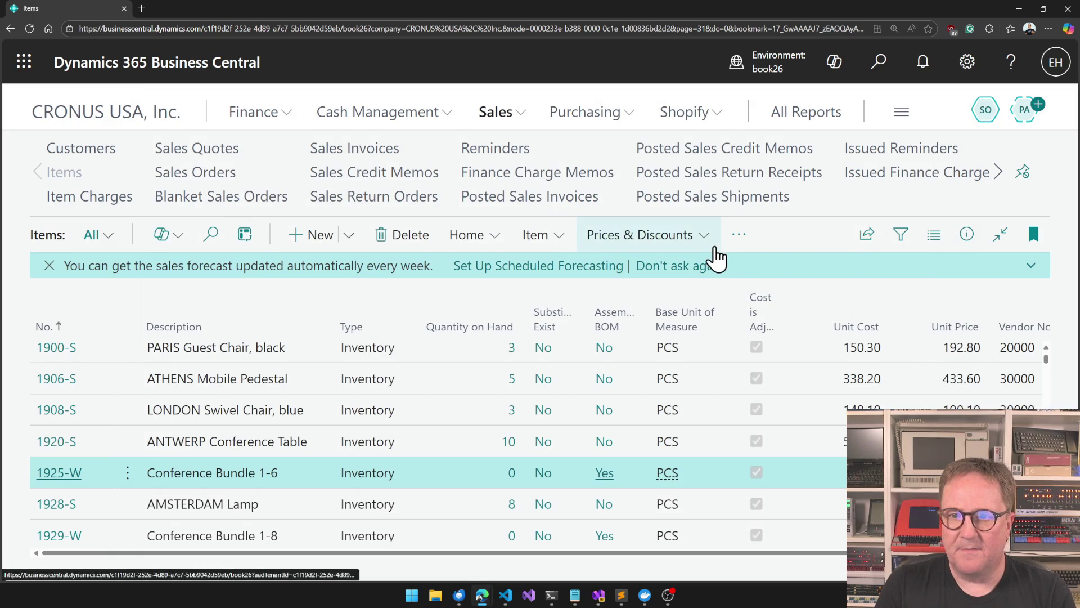
pyautogui.hotkey('alt', 'q')
pyautogui.write('bom le')
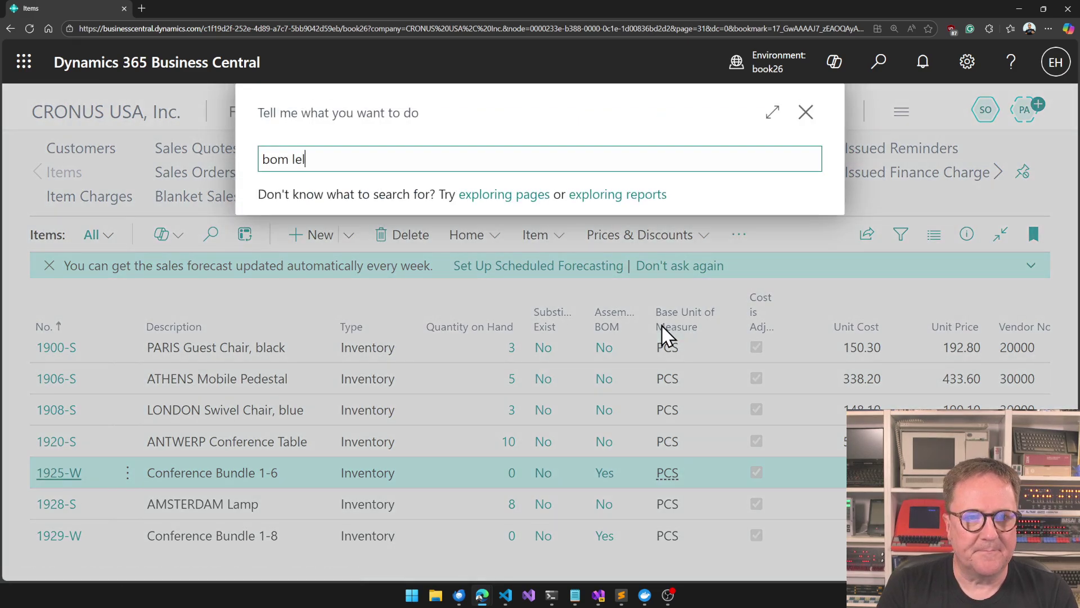
pyautogui.write('vel')
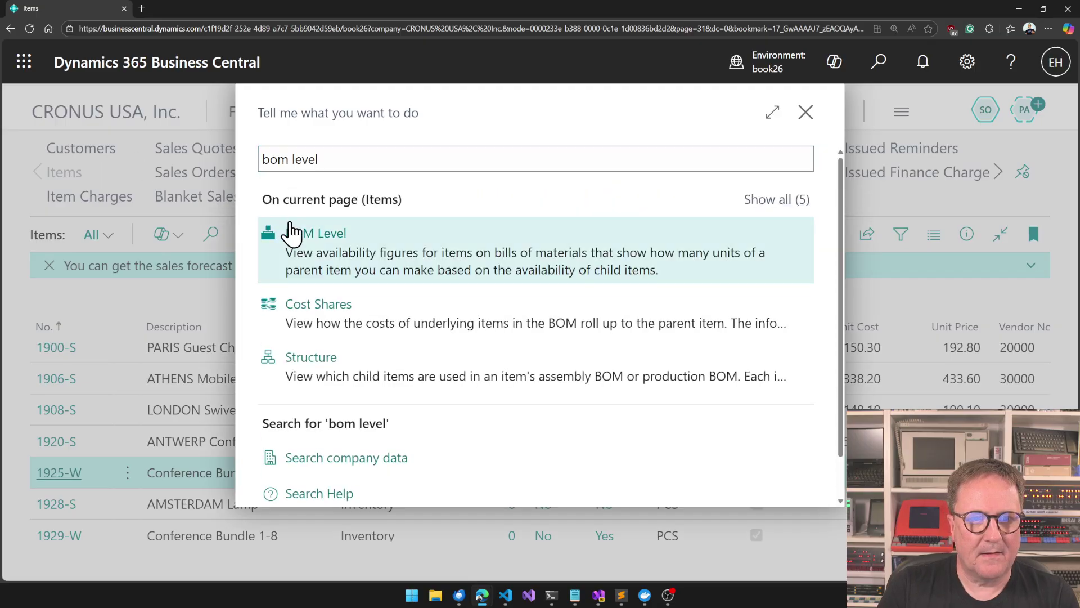
pyautogui.click(291, 231)
pyautogui.scroll(-3, 321, 368)
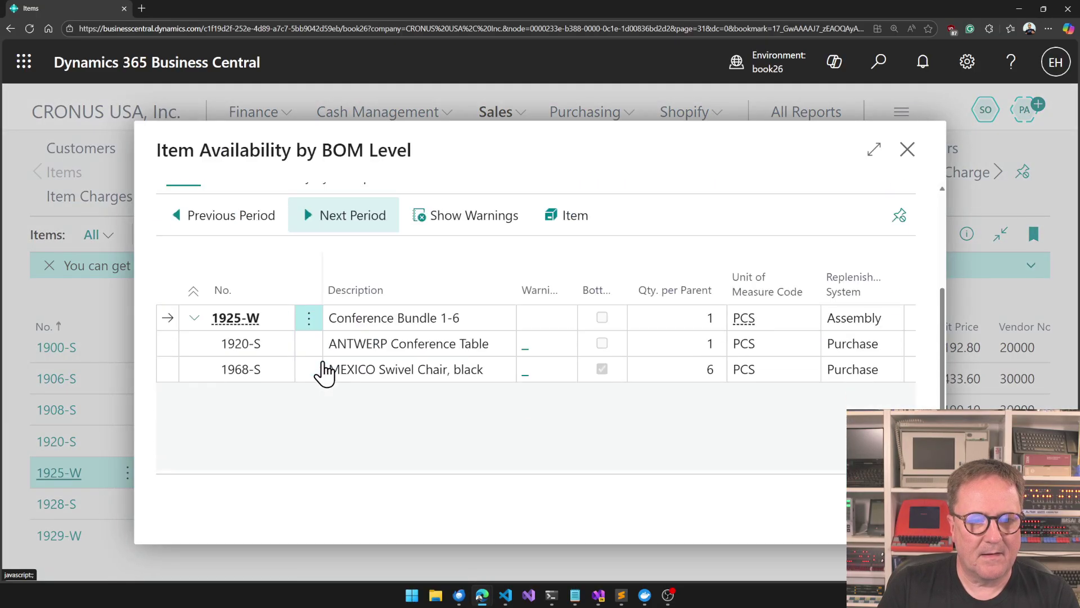
# Personalize the BOM Level page, checking No. column options and toggling the 1925-W tree, then finish
pyautogui.click(967, 63)
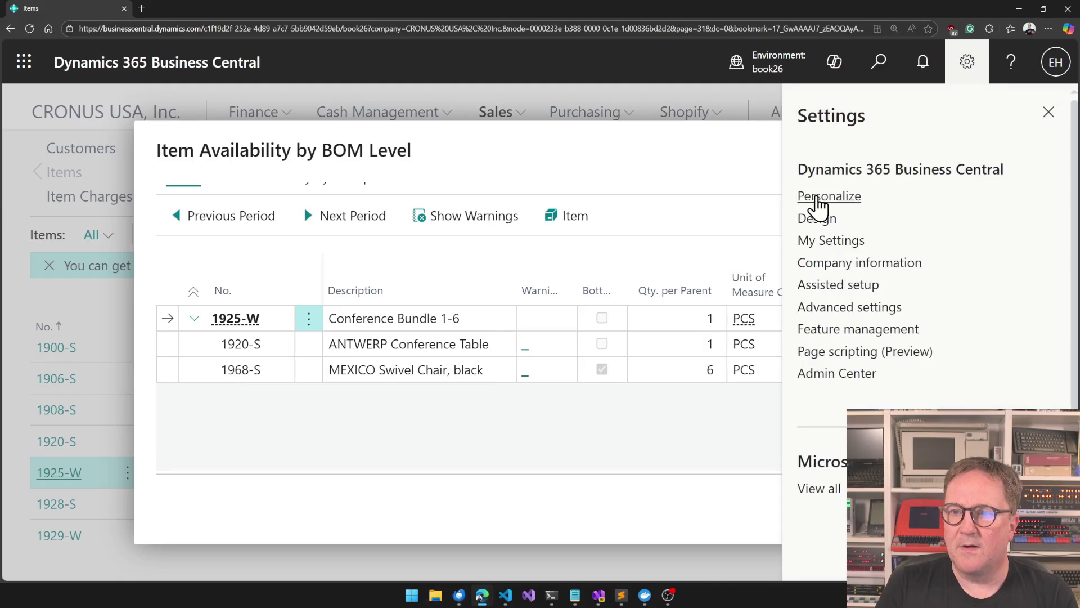
pyautogui.click(820, 197)
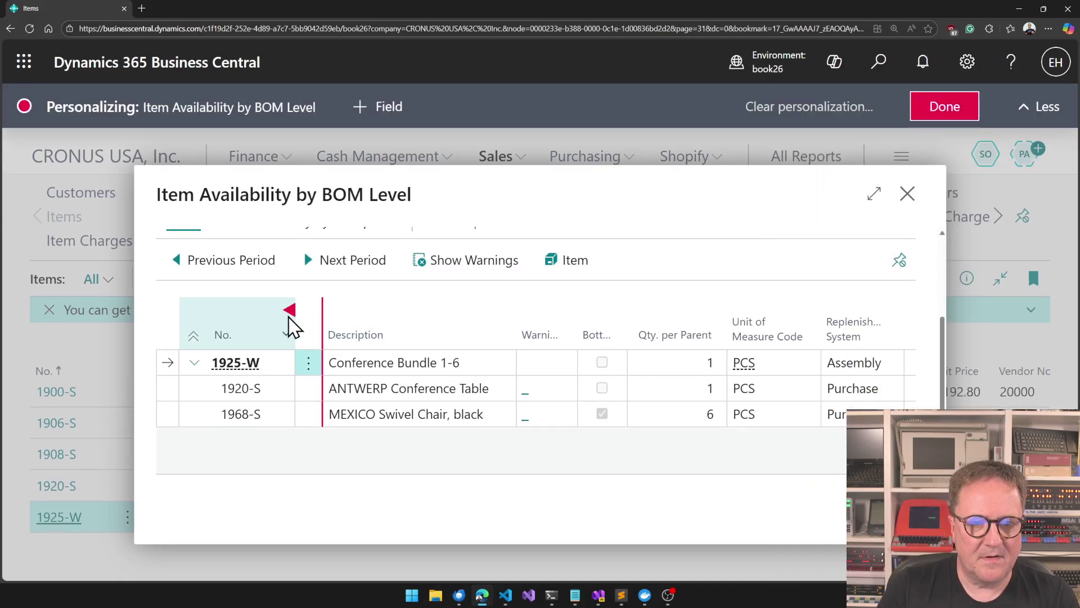
pyautogui.click(290, 310)
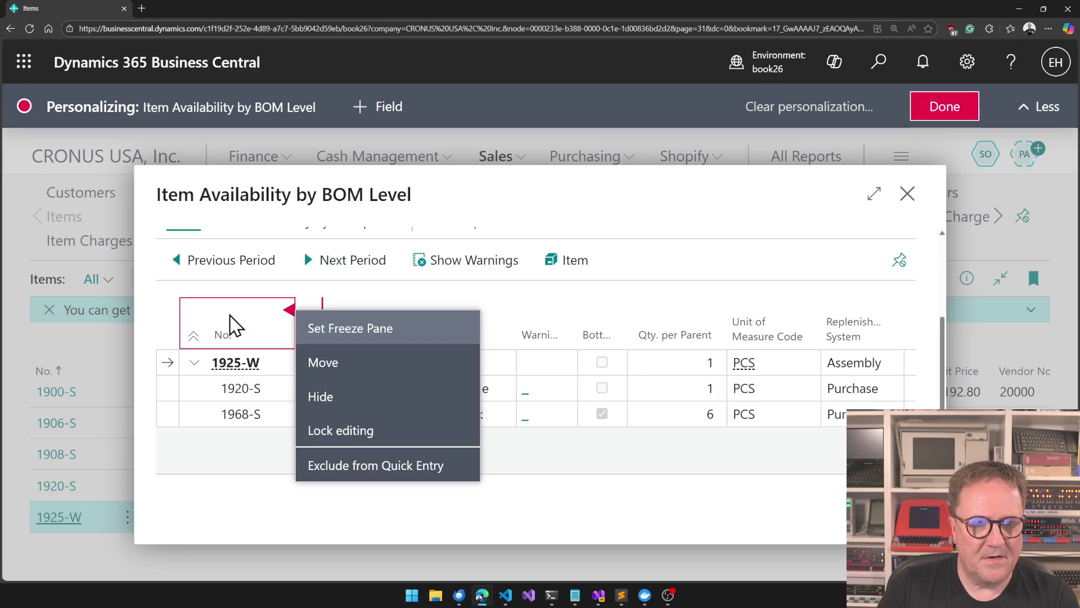
pyautogui.click(214, 325)
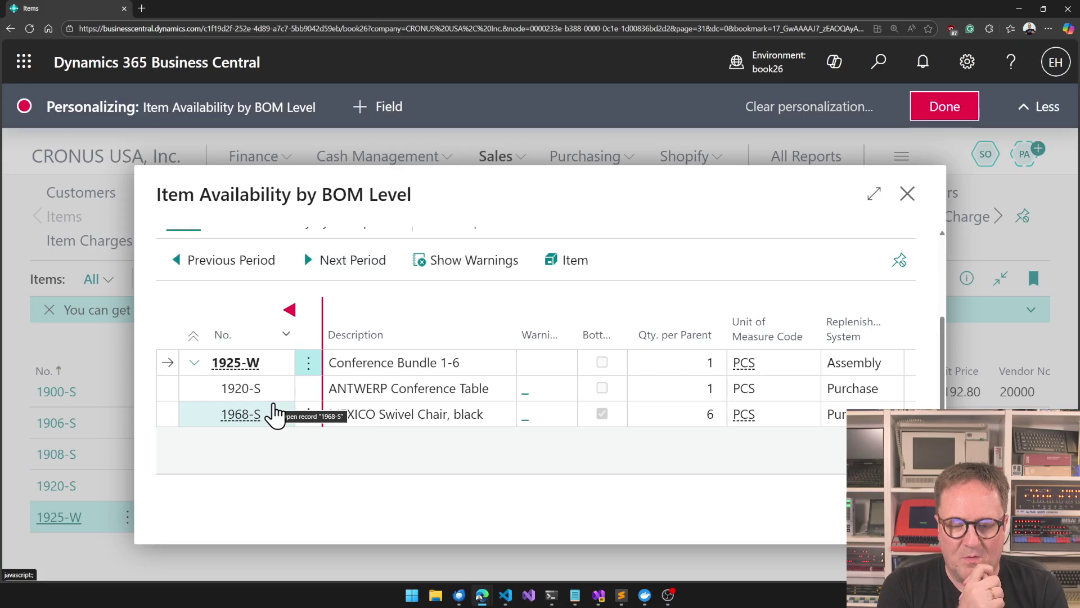
pyautogui.click(194, 366)
pyautogui.click(194, 366)
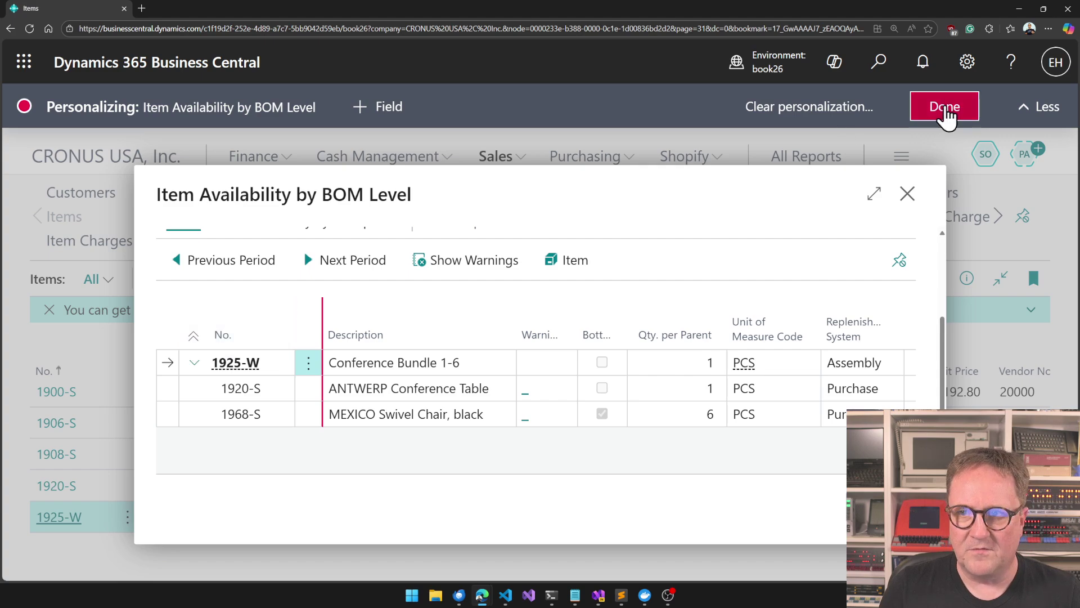
pyautogui.click(931, 109)
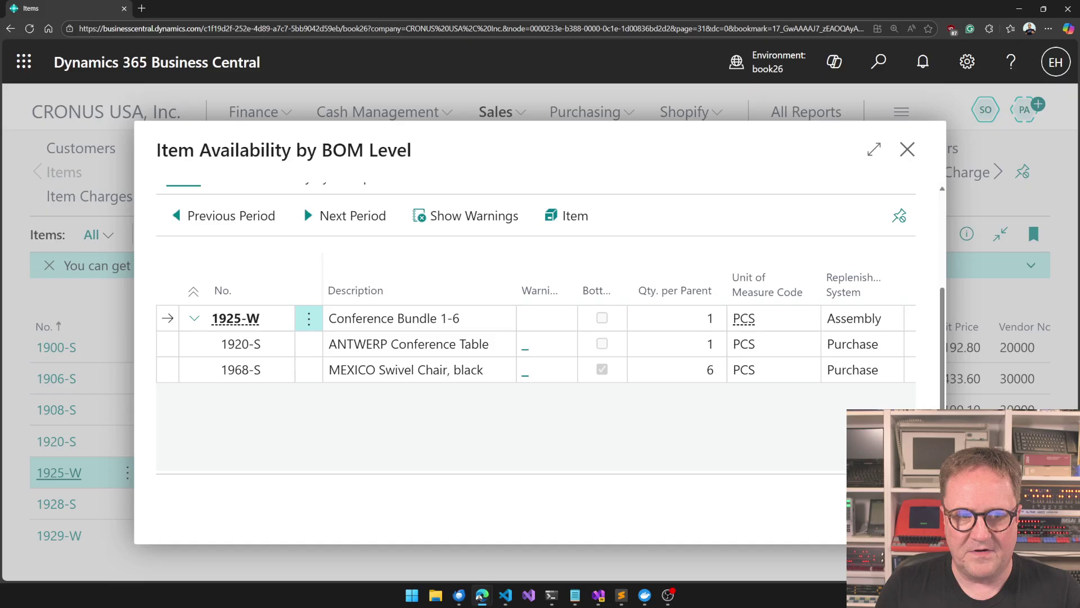
# Reopen BOM Level through a 'bom l' search and collapse the whole 1925-W tree
pyautogui.press('Escape')
pyautogui.hotkey('alt', 'q')
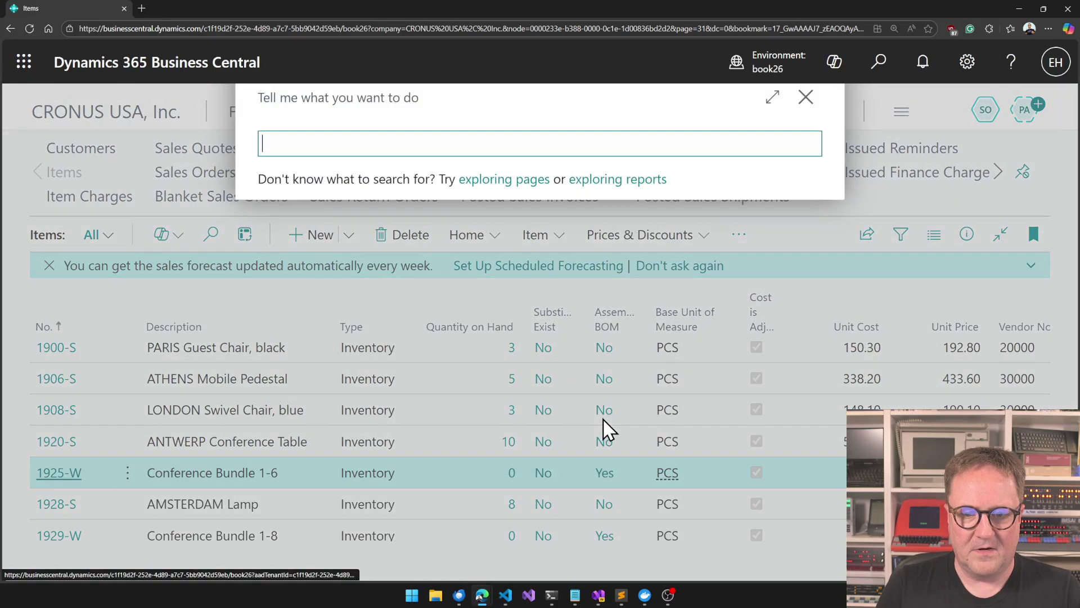
pyautogui.write('bom level')
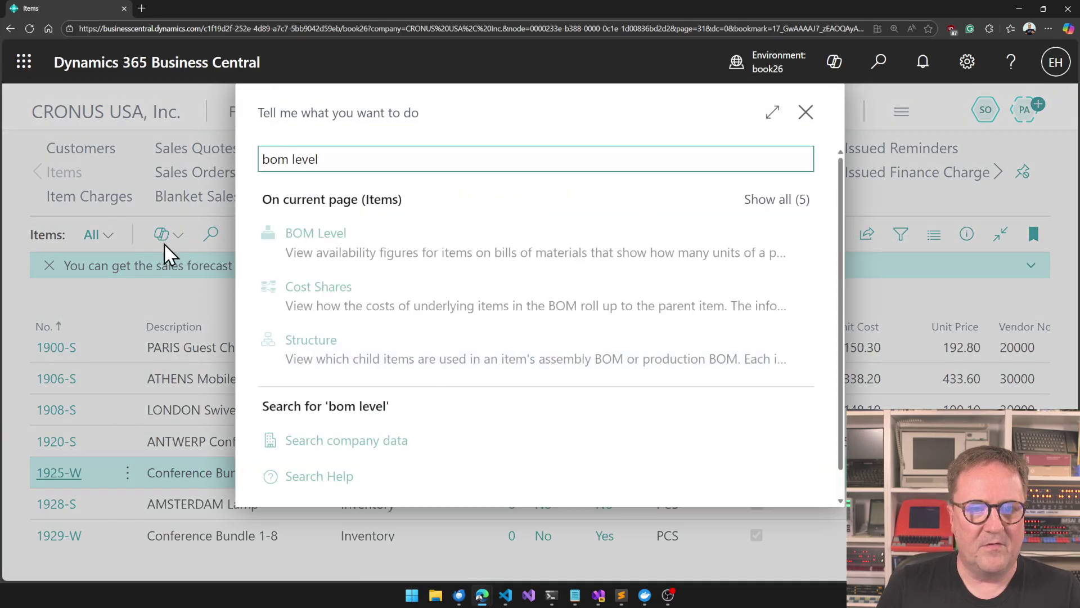
pyautogui.click(278, 230)
pyautogui.scroll(-3, 315, 270)
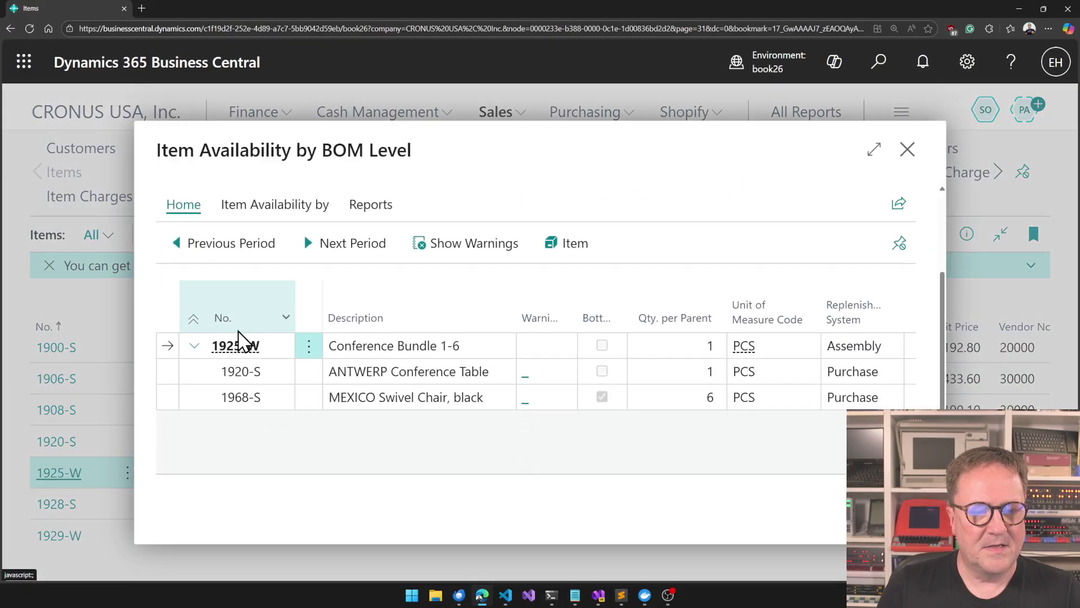
pyautogui.click(193, 320)
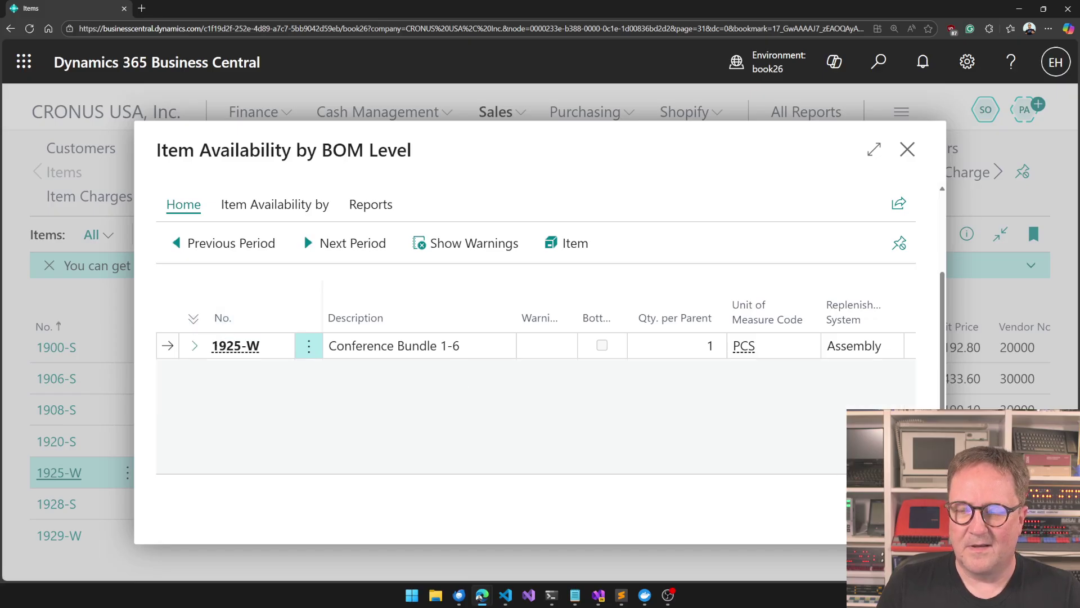
# Close and reopen BOM Level through a 'bo' search to confirm the tree stays collapsed
pyautogui.press('Escape')
pyautogui.hotkey('alt', 'q')
pyautogui.write('bom level')
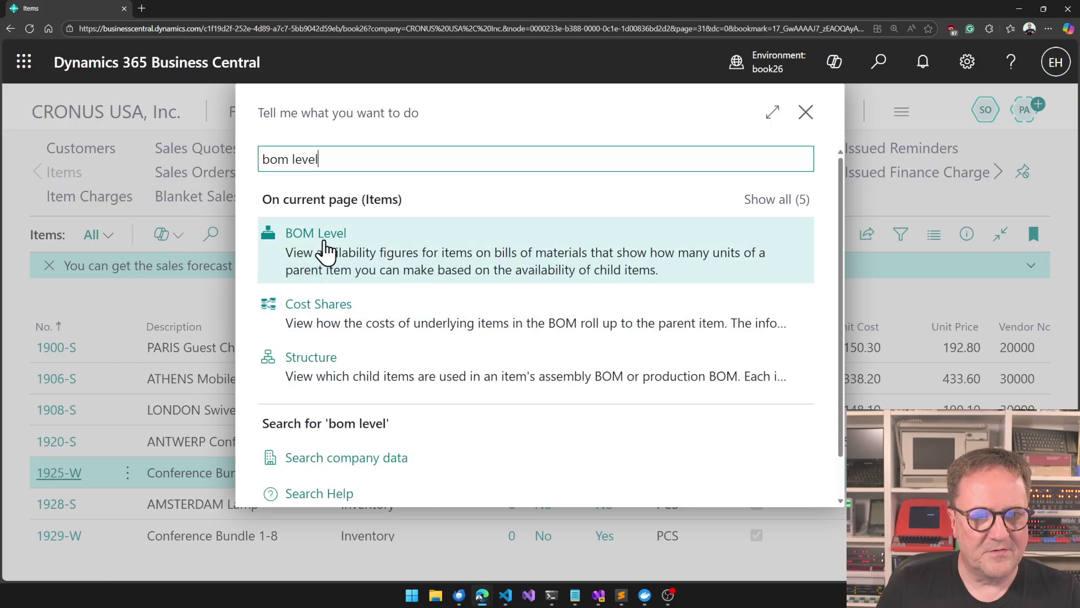
pyautogui.click(325, 251)
pyautogui.scroll(-3, 451, 366)
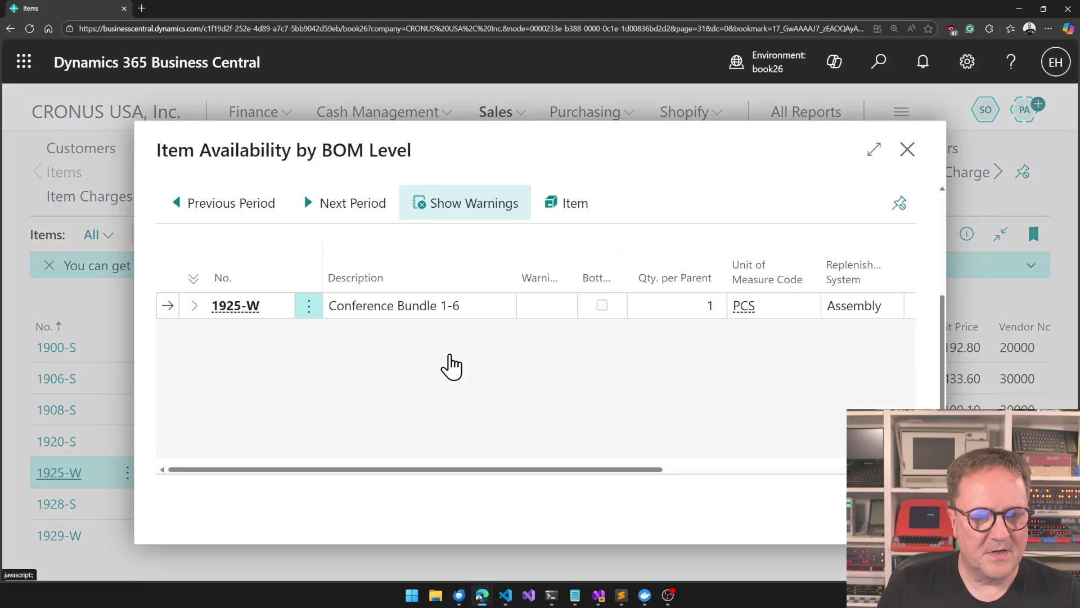
pyautogui.scroll(2, 450, 366)
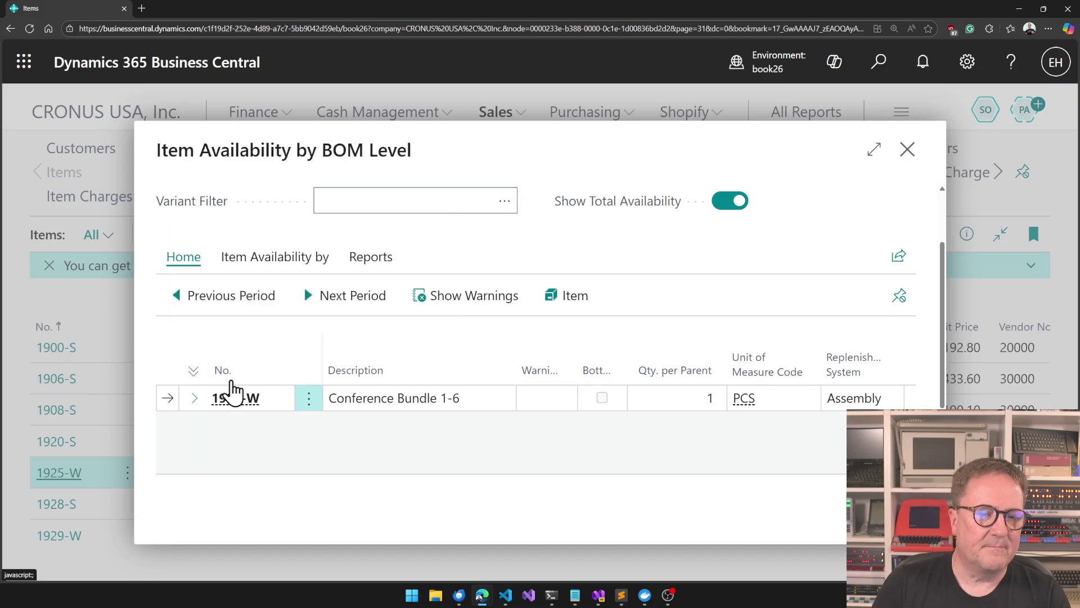
pyautogui.moveTo(219, 376)
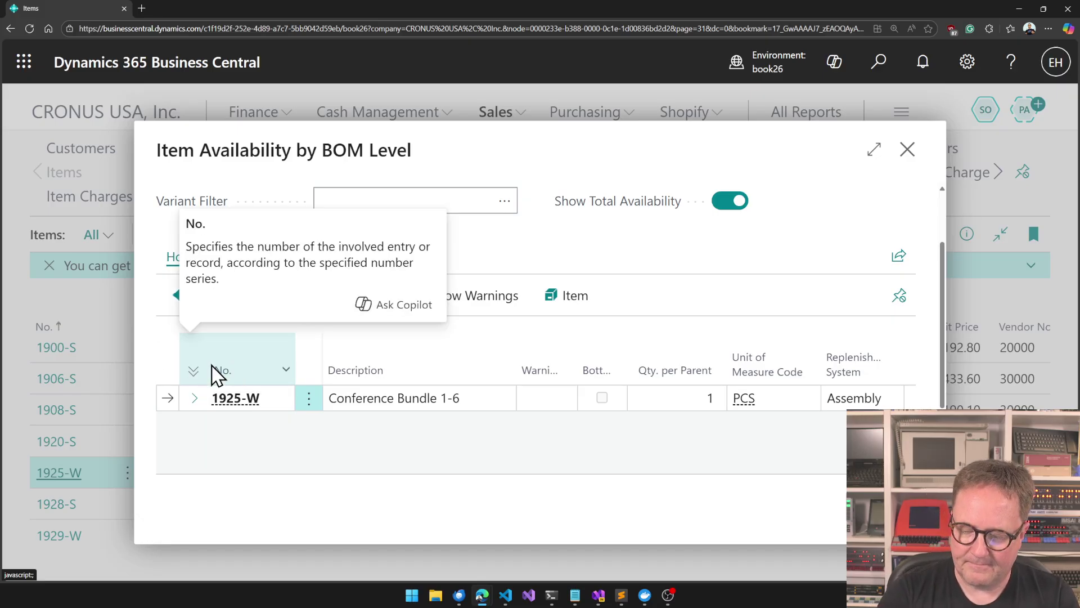